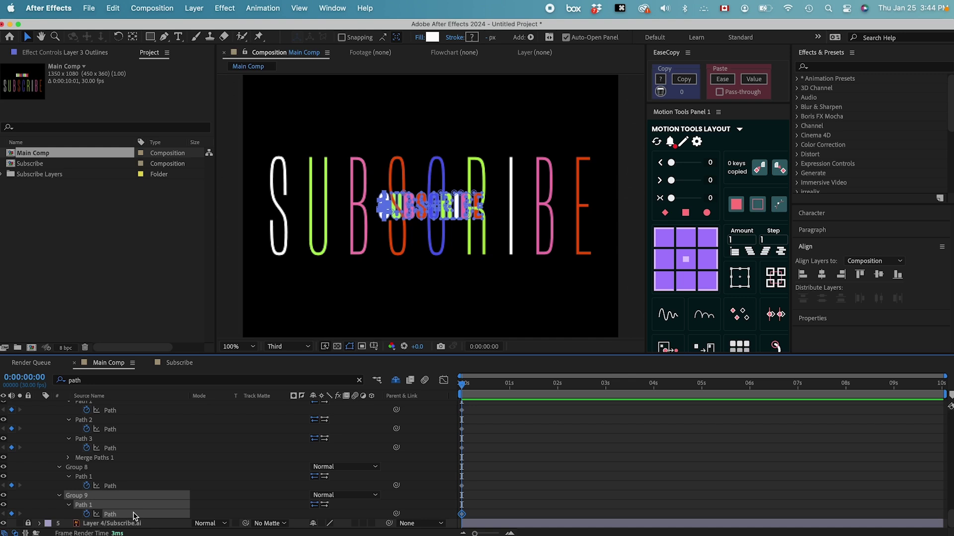
- Paste the copied path onto Group 9's Path in Layer 3 Outlines at 0:00:00:20 and align it over the tall white S
key(shift+super+Right)
key(shift+super+Right)
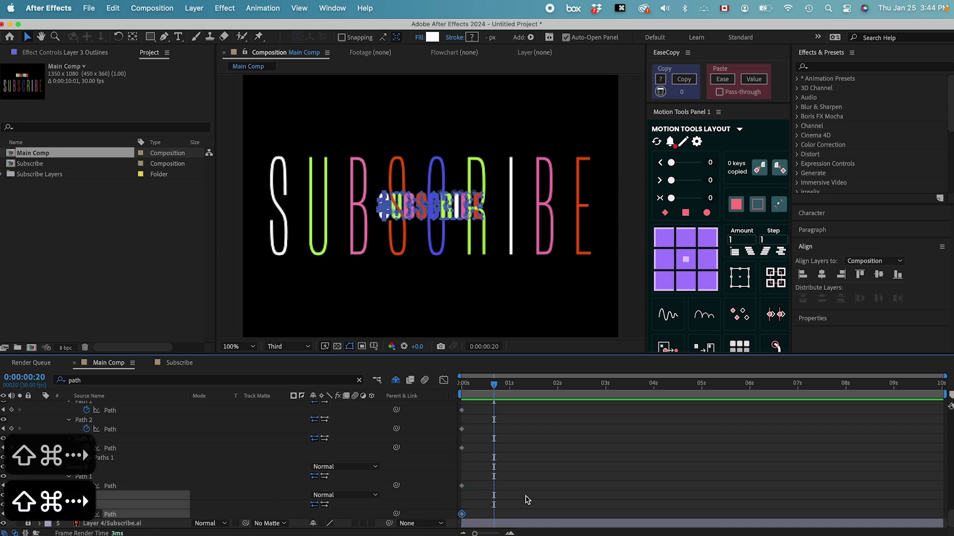
click(119, 515)
key(super+v)
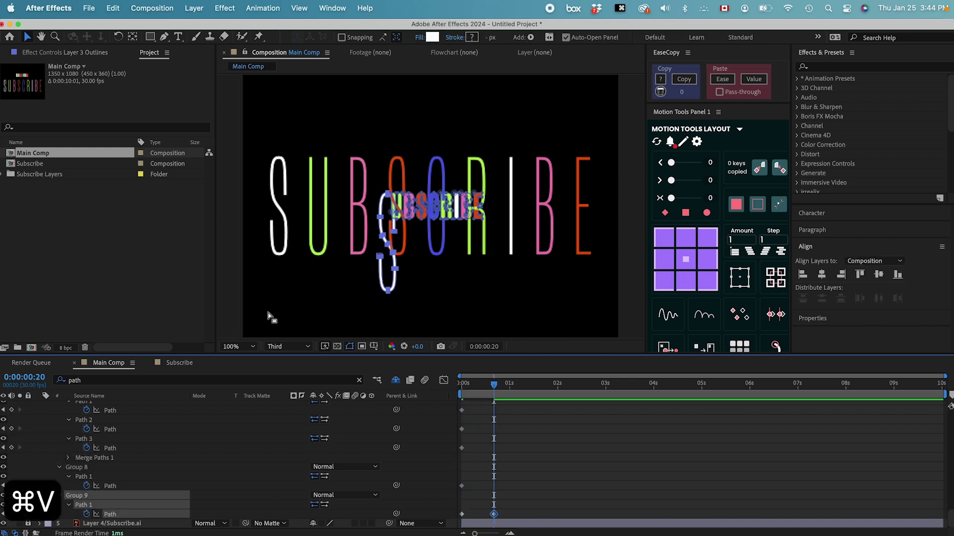
drag(398, 275, 289, 237)
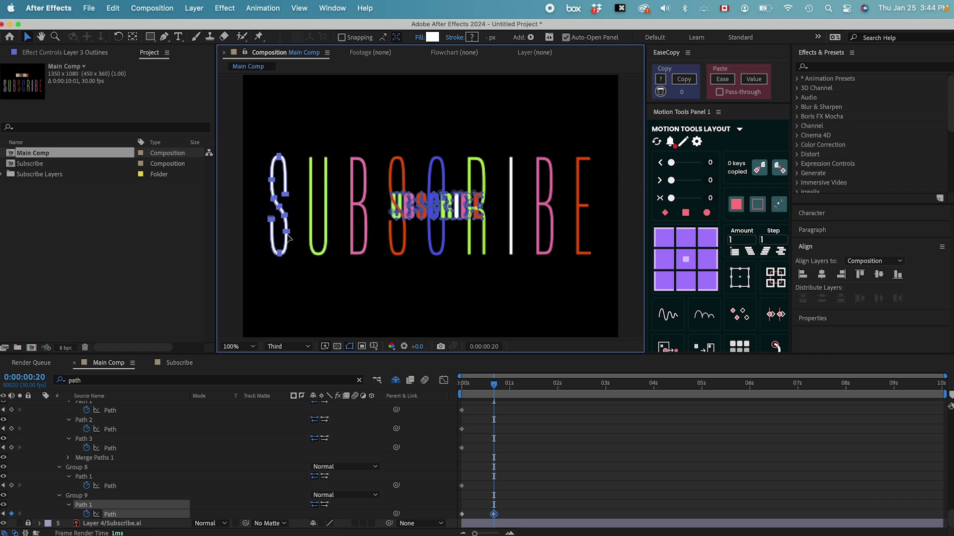
click(546, 471)
- Play the S morph from the start of the composition and scrub through it to 0:00:00:24
drag(494, 385, 462, 393)
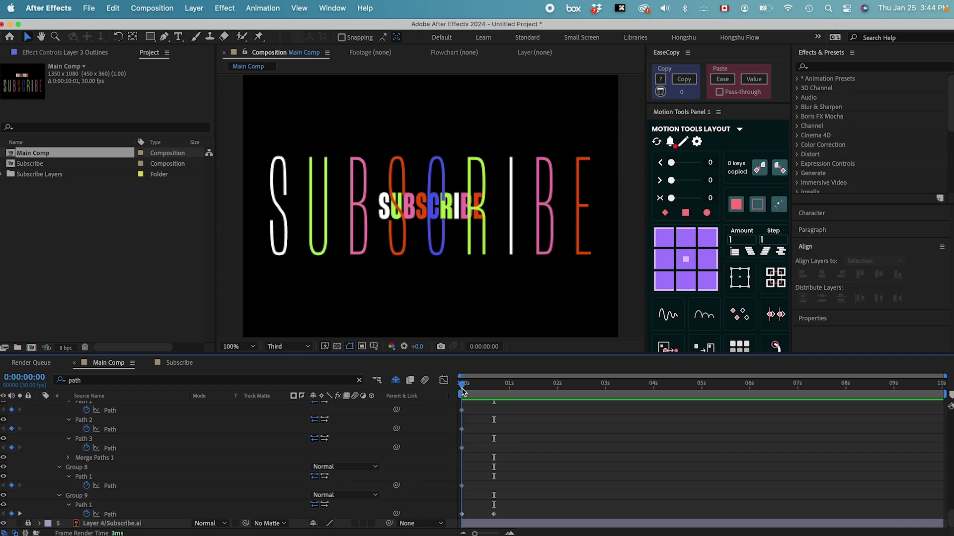
key(space)
key(space)
drag(462, 387, 500, 390)
- Copy the Path keyframe of Group 8, the tall green U, from Layer 2 Outlines
scroll(203, 457, up, 10)
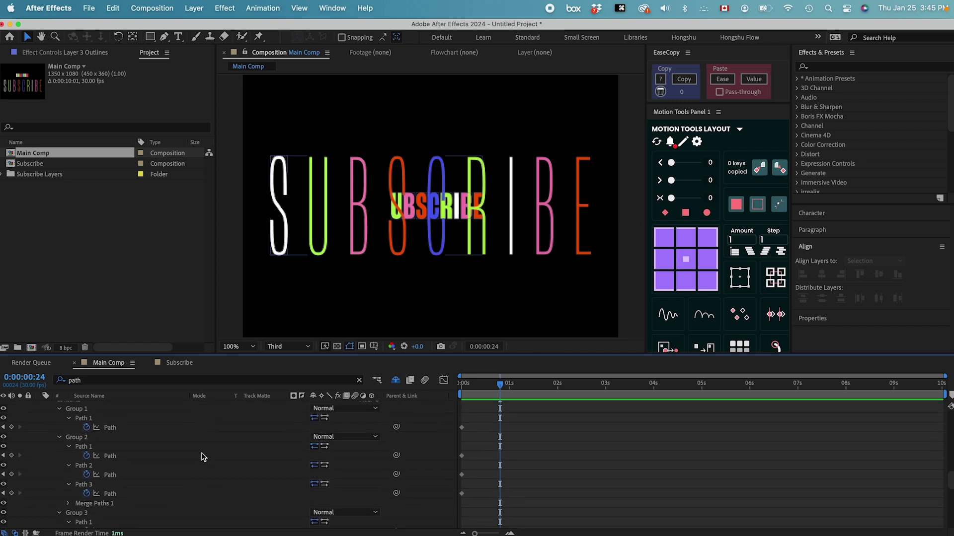
scroll(202, 456, down, 5)
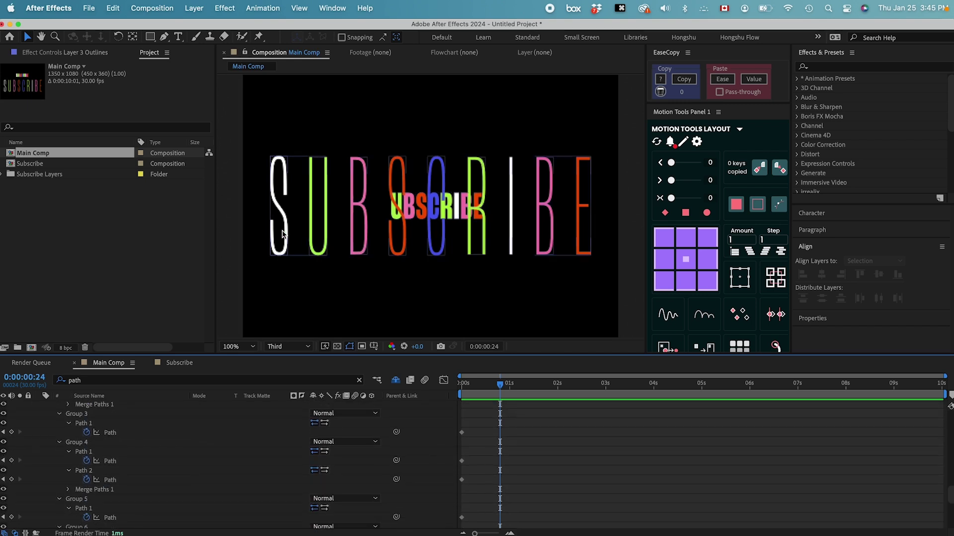
scroll(170, 471, down, 8)
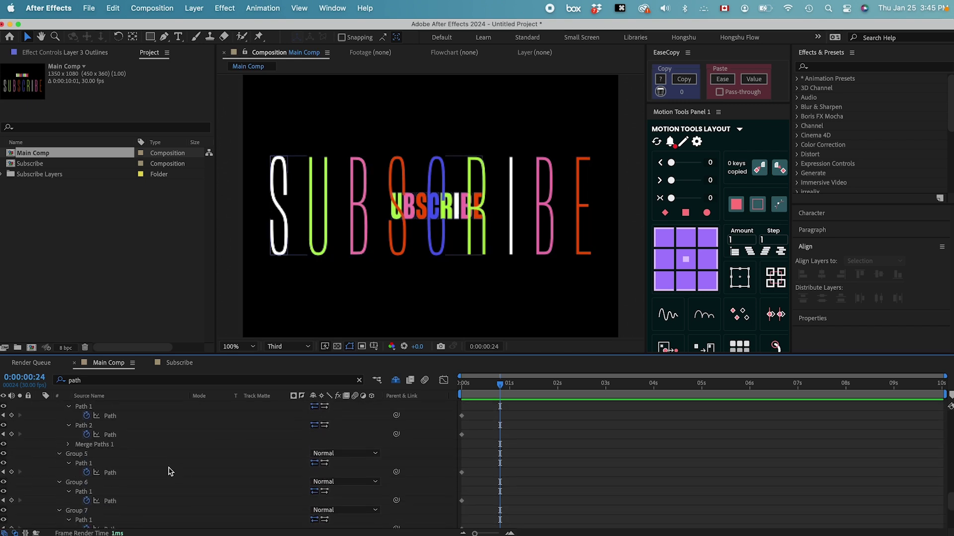
scroll(87, 491, down, 2)
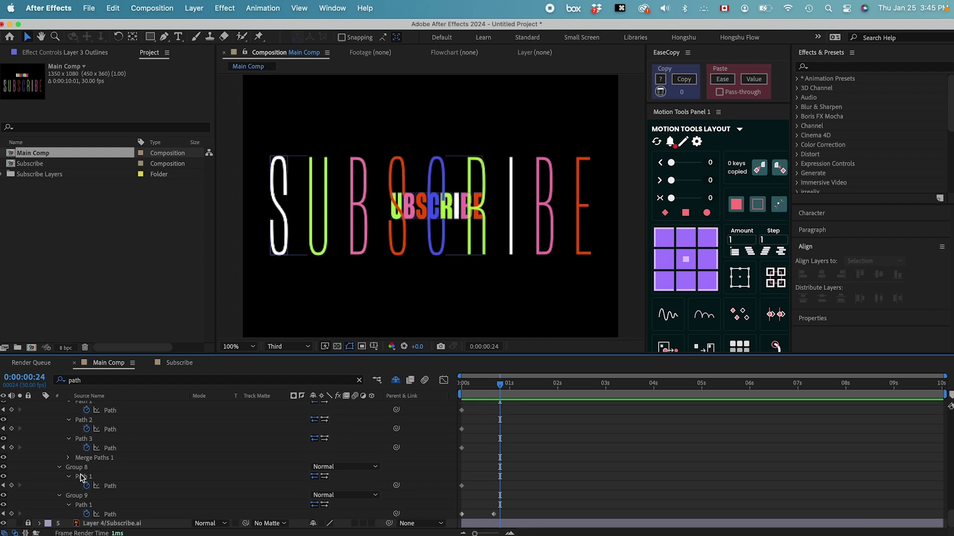
click(111, 486)
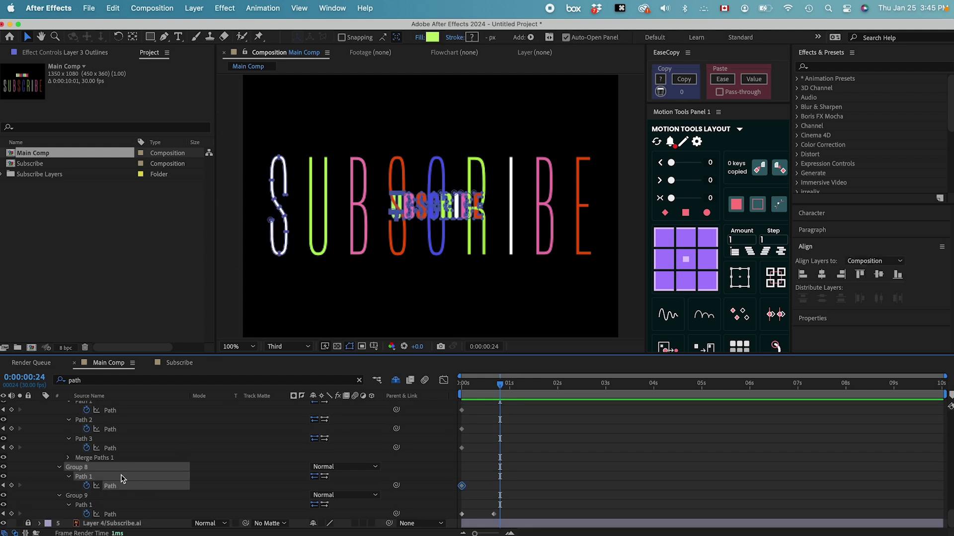
scroll(122, 478, up, 10)
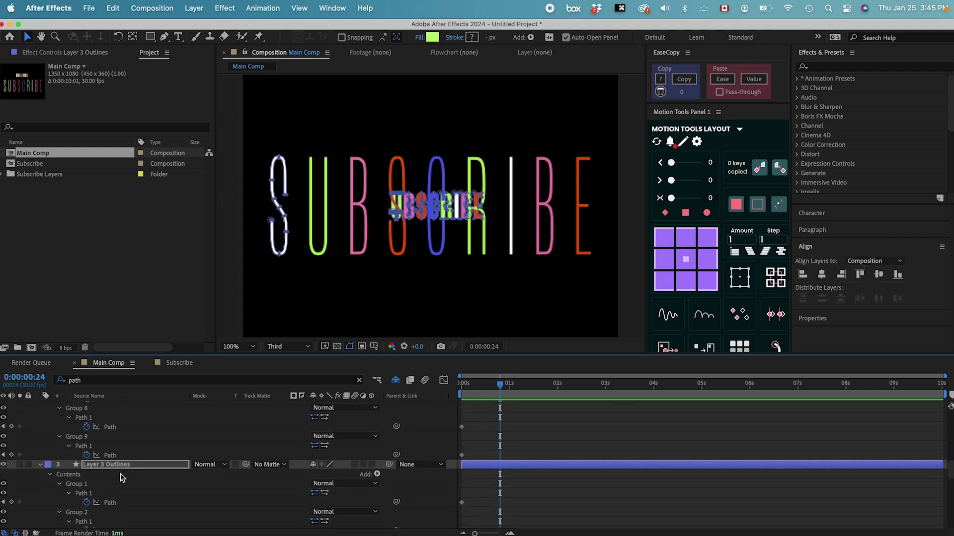
scroll(122, 479, up, 1)
click(111, 447)
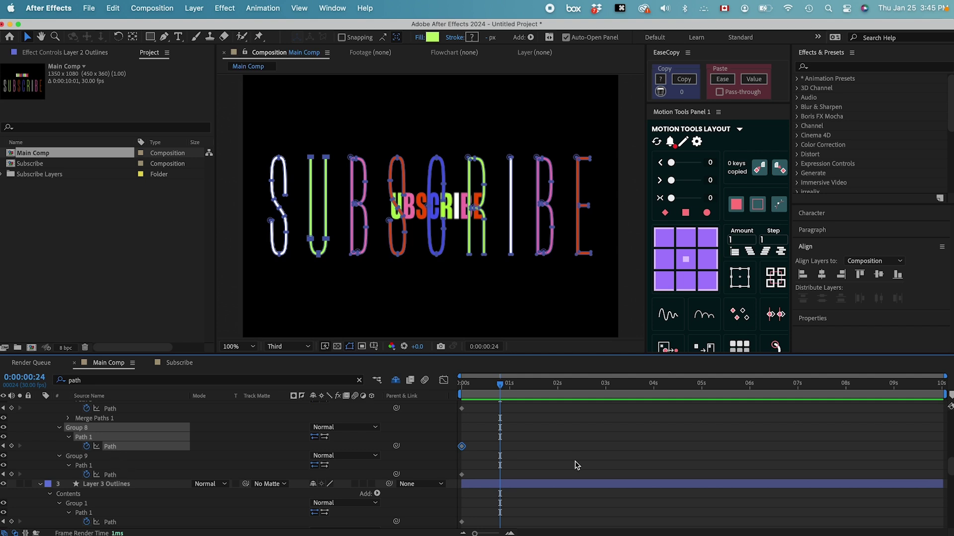
click(462, 446)
key(super+c)
- At 0:00:00:20, paste the keyframe onto Group 8's Path in Layer 3 Outlines and align the shape over the tall green U
scroll(518, 464, up, 2)
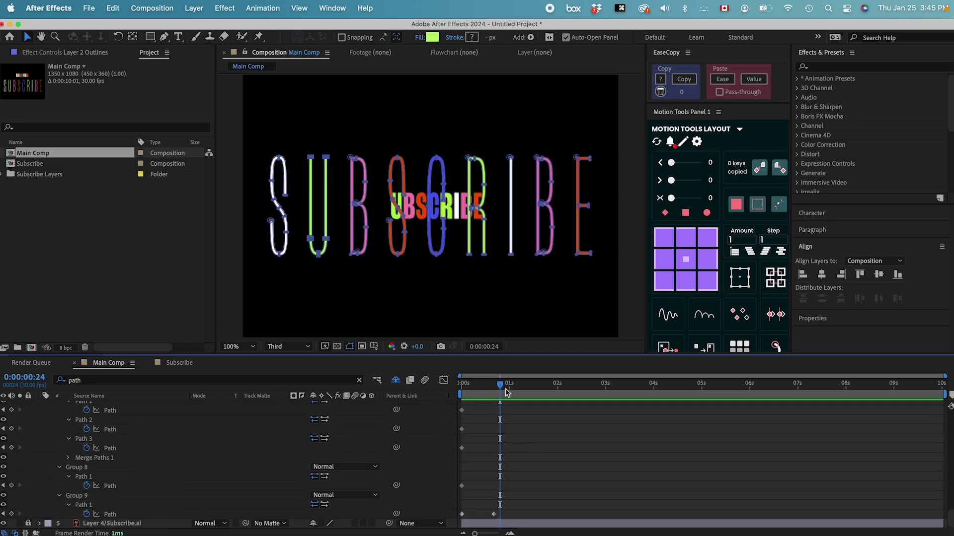
drag(499, 385, 497, 389)
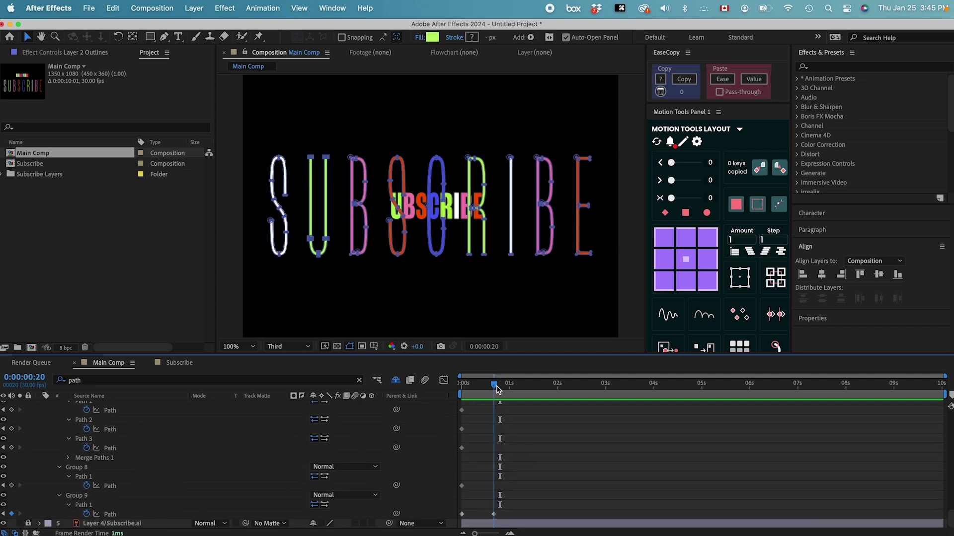
click(112, 486)
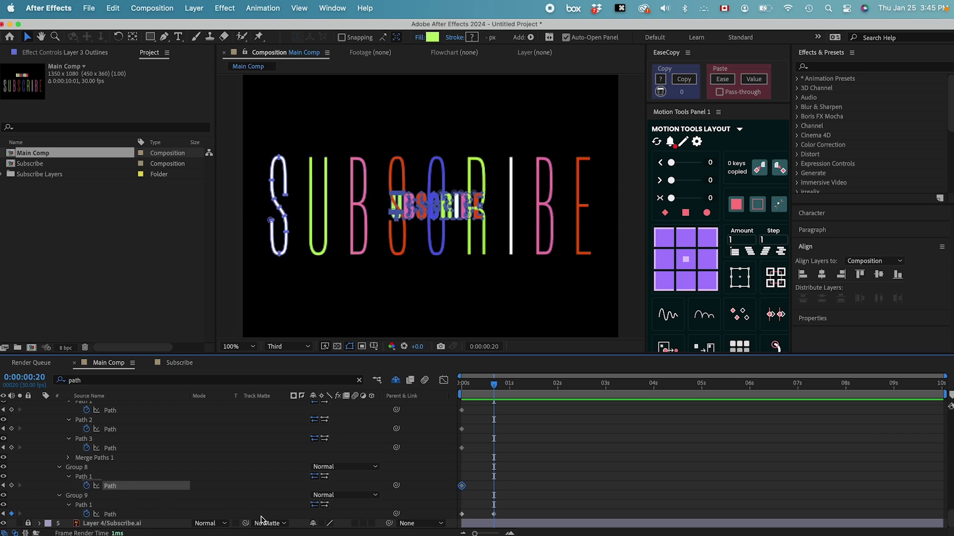
key(super+v)
drag(430, 280, 326, 243)
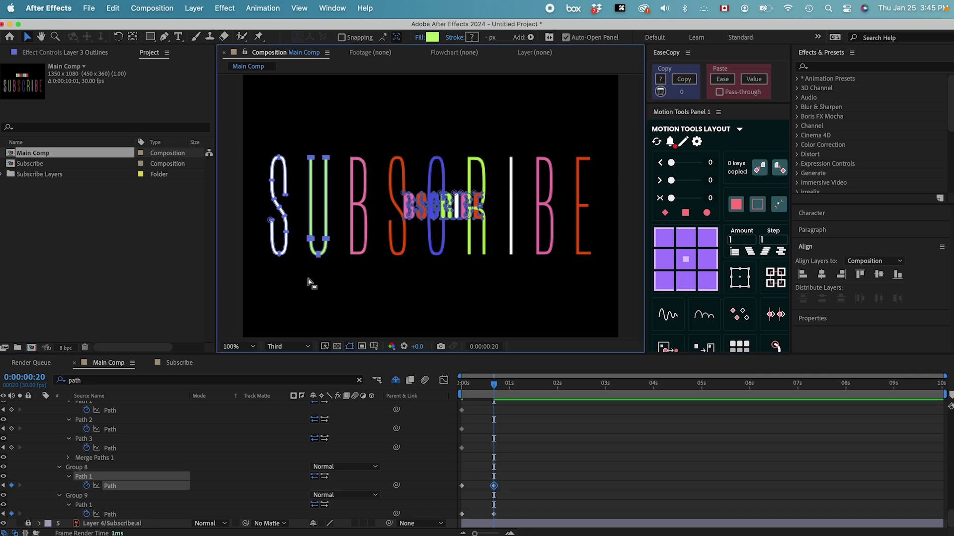
- Copy the three Path keyframes of Group 7, the first tall pink B, from Layer 2 Outlines
scroll(209, 462, up, 10)
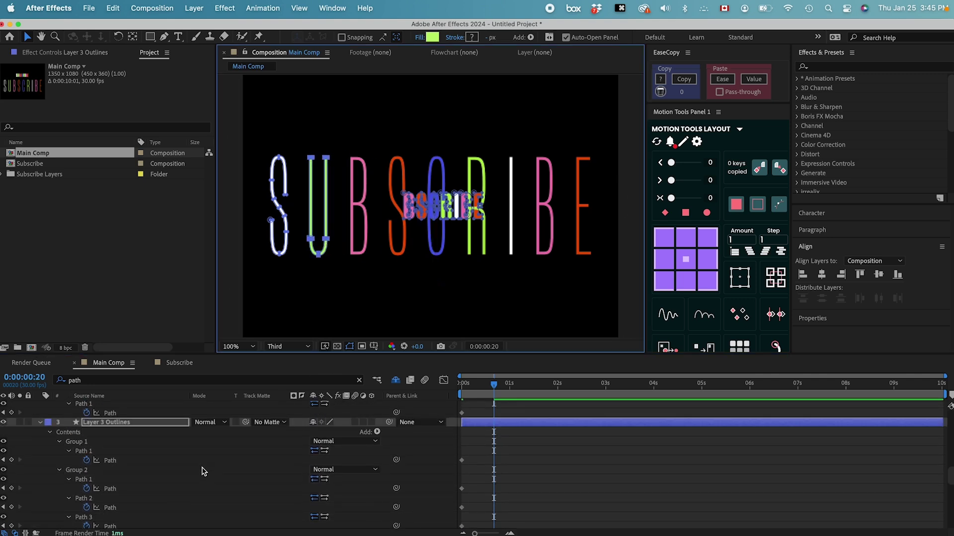
scroll(204, 472, down, 10)
scroll(106, 463, up, 3)
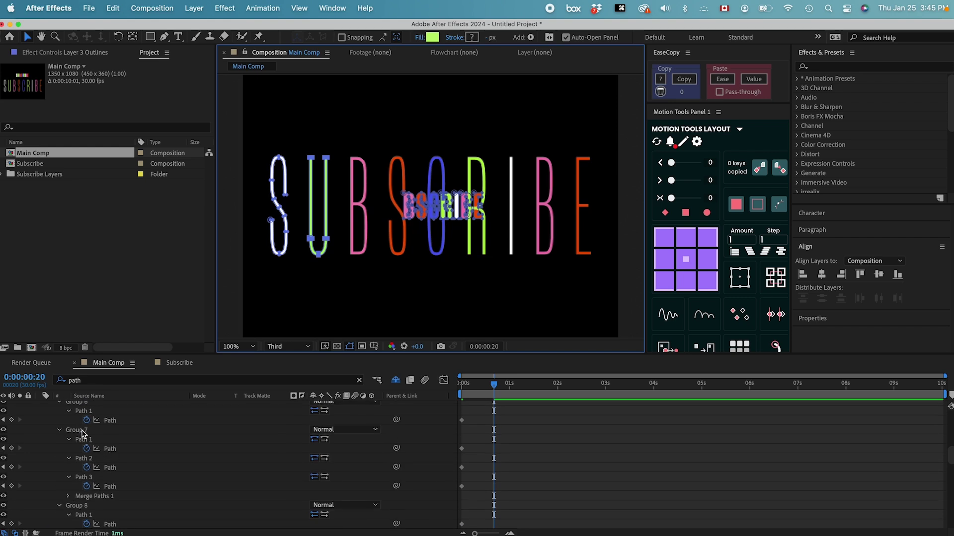
click(82, 432)
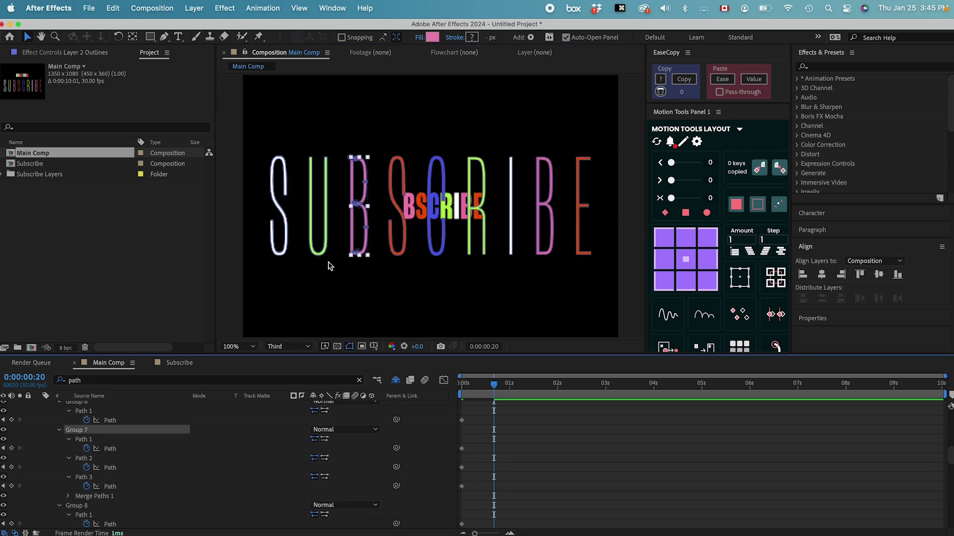
drag(483, 442, 456, 499)
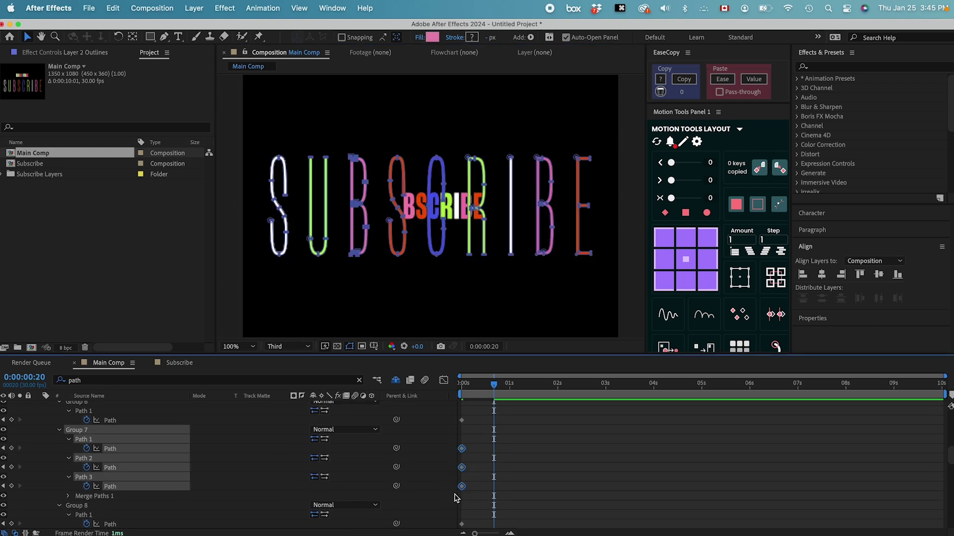
key(super+c)
- Paste the keyframes onto Group 7's three Path properties in Layer 3 Outlines and align the shape over the first tall pink B
scroll(187, 493, down, 15)
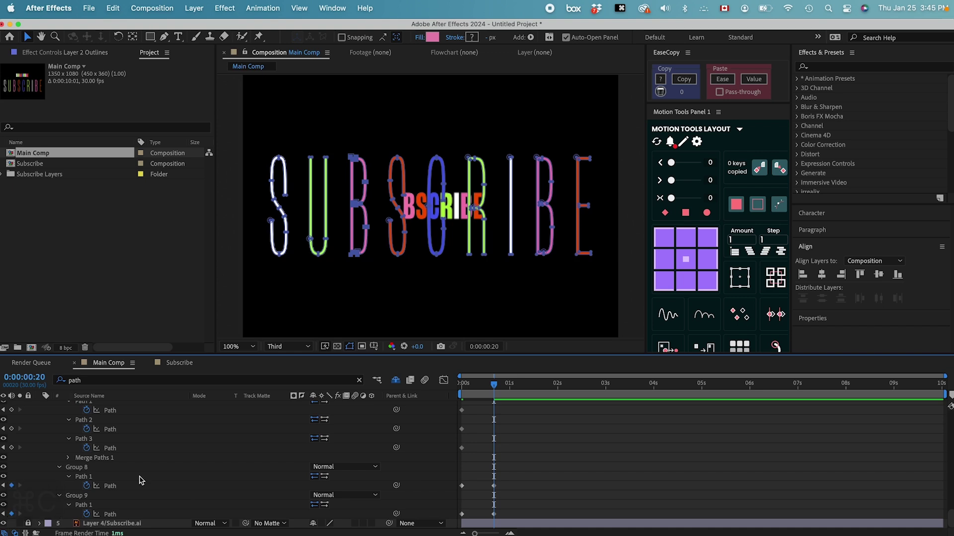
scroll(134, 473, up, 2)
scroll(125, 460, up, 1)
click(115, 442)
shift+click(113, 471)
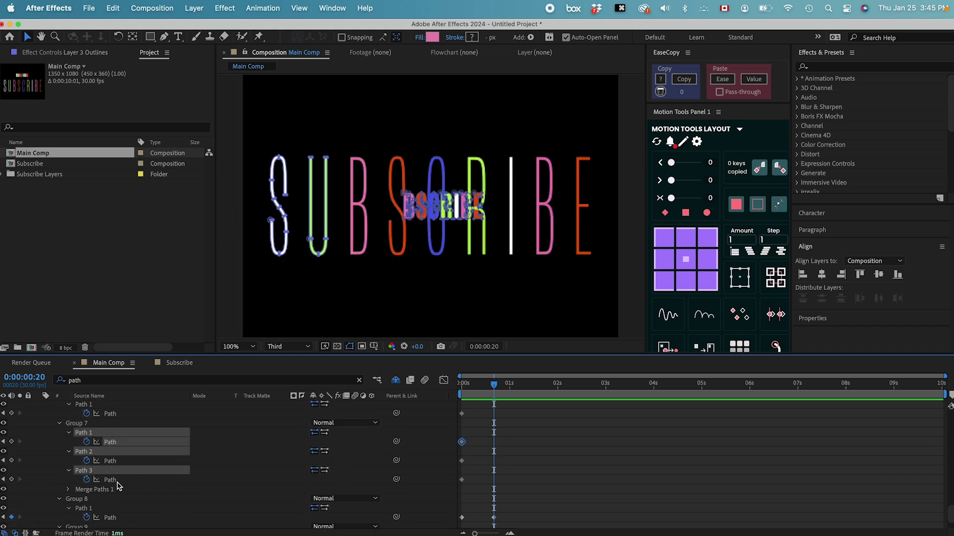
click(111, 462)
click(112, 442)
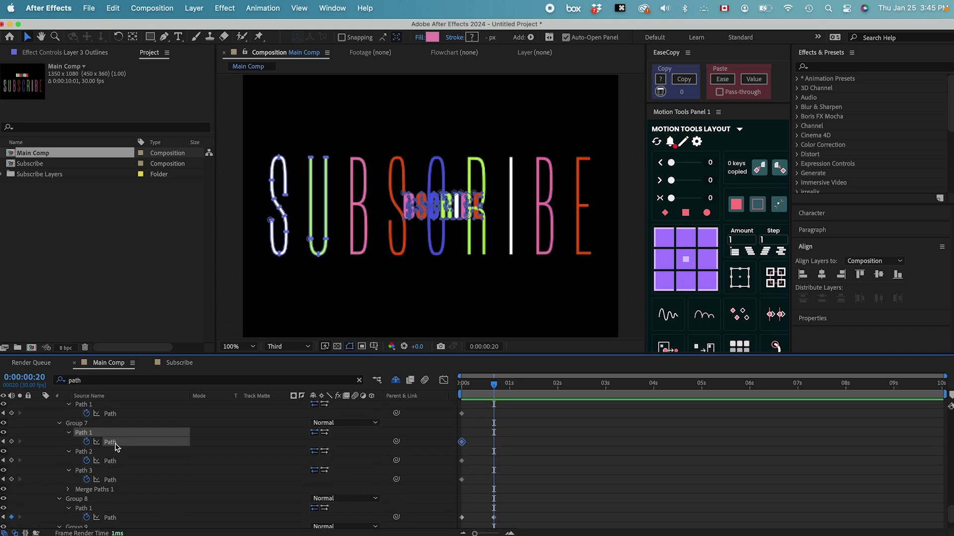
shift+click(115, 462)
shift+click(111, 480)
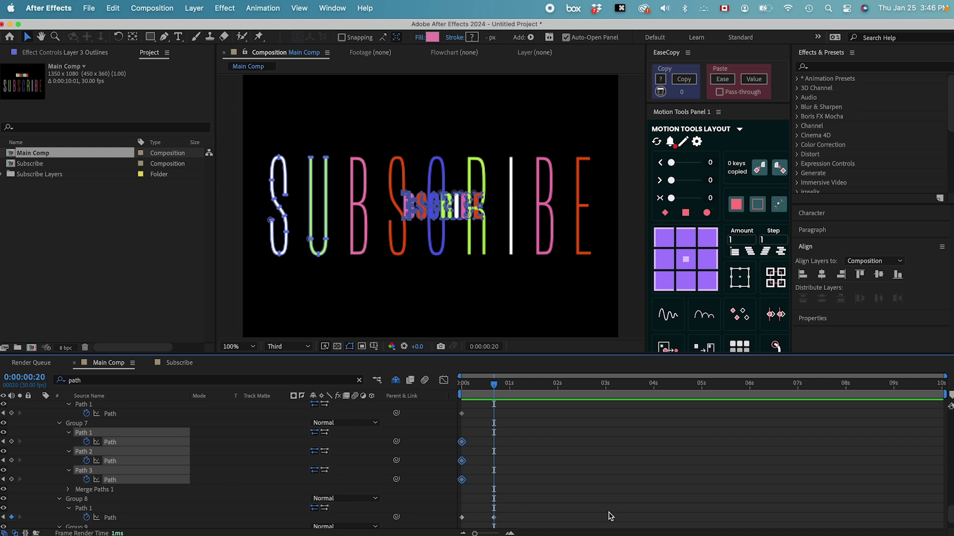
key(super+v)
drag(465, 289, 362, 257)
- Copy the Path keyframe of Group 6, the tall red S, from Layer 2 Outlines
scroll(221, 478, up, 15)
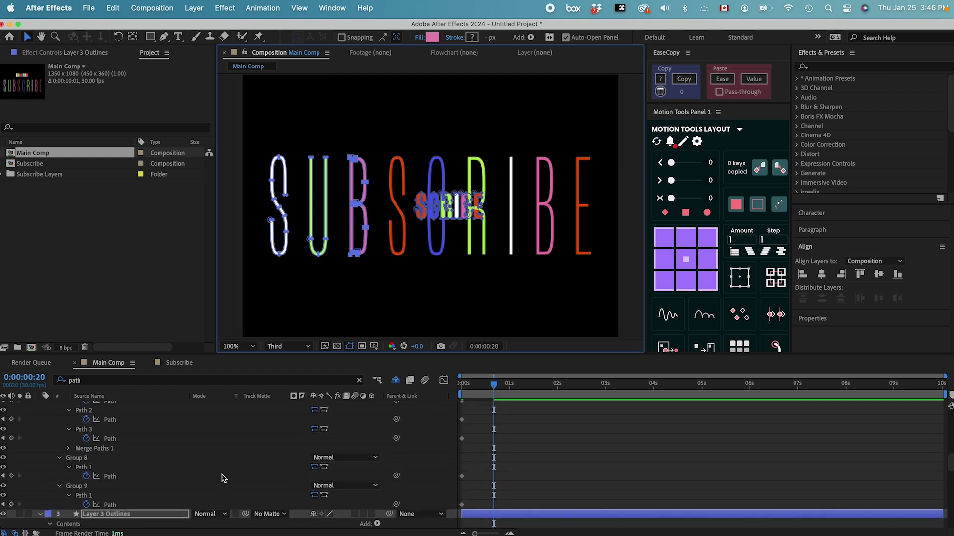
click(133, 430)
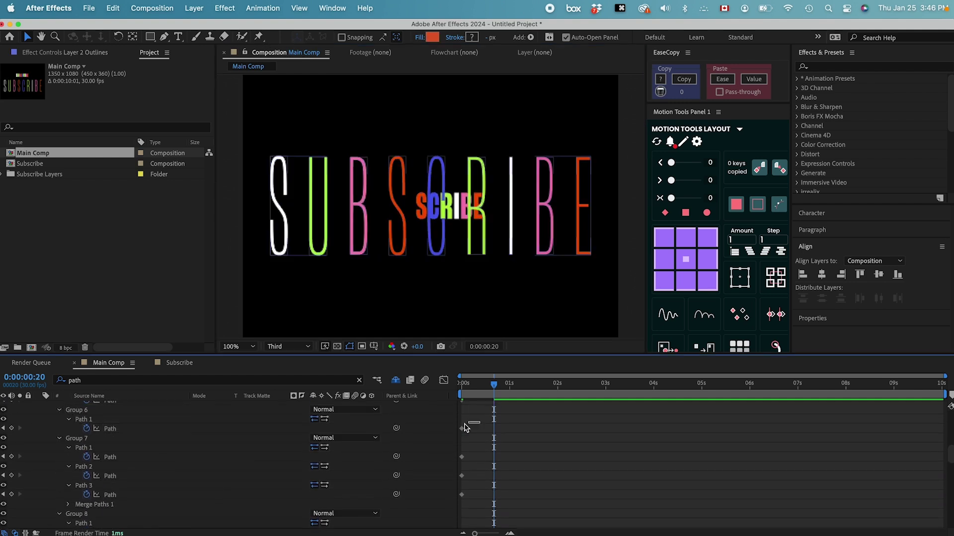
key(super+c)
- Paste the keyframe onto Group 6's Path in Layer 3 Outlines and align the shape over the tall red S
scroll(296, 499, down, 3)
scroll(296, 499, down, 10)
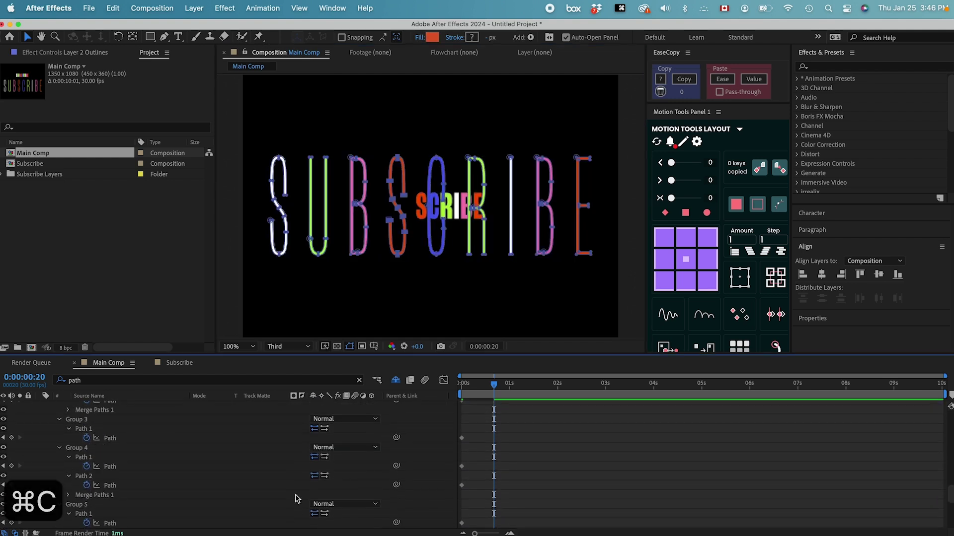
click(111, 472)
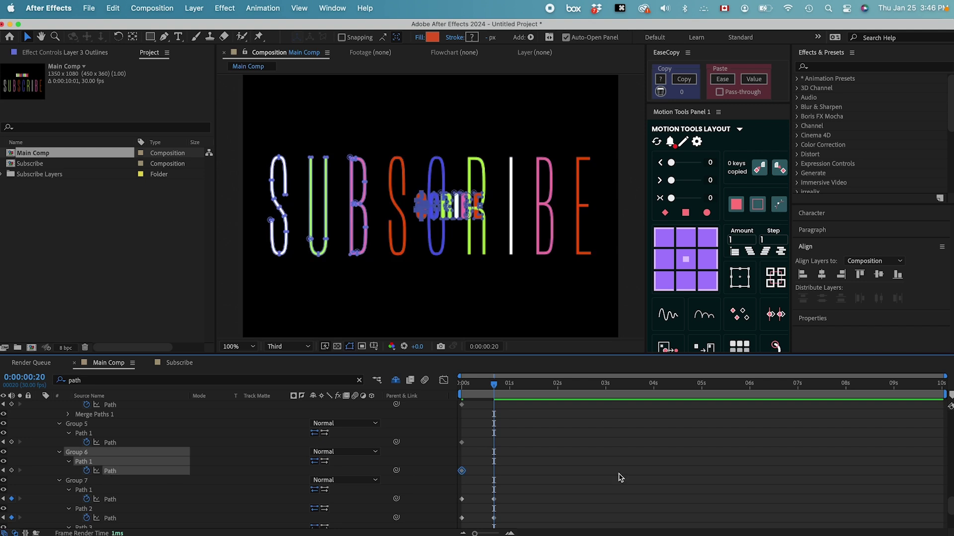
key(super+v)
scroll(507, 477, up, 3)
drag(507, 291, 396, 255)
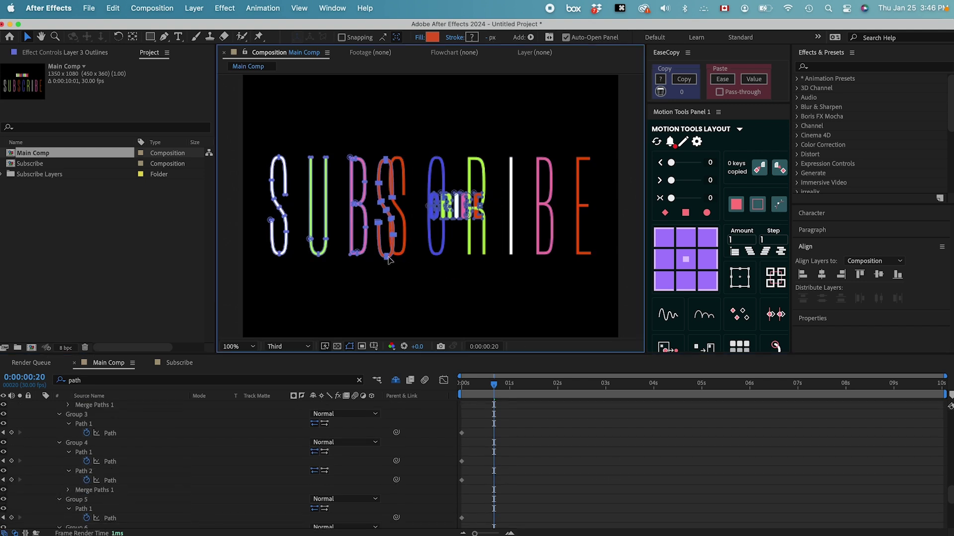
- Copy the Path keyframe of Group 5, the tall blue C, from Layer 2 Outlines
scroll(145, 445, down, 5)
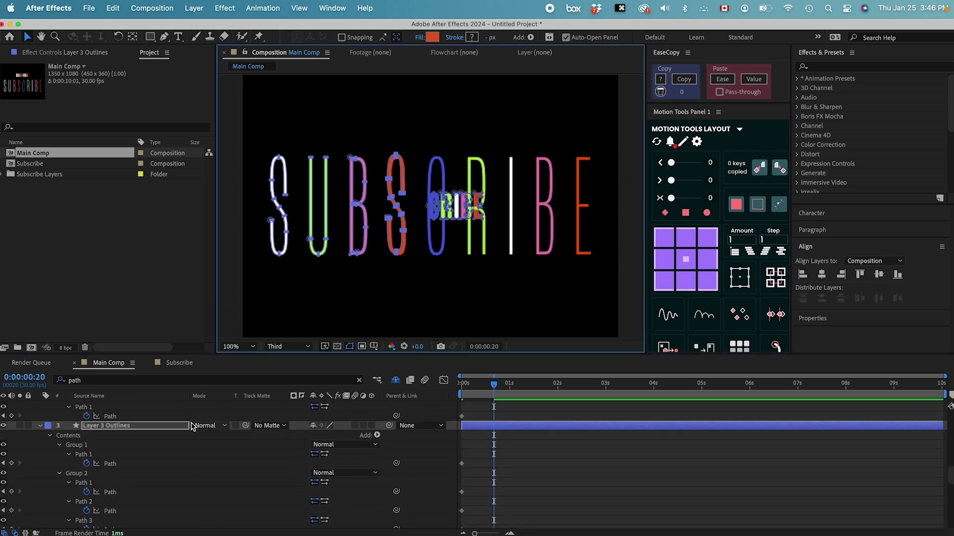
scroll(146, 444, up, 3)
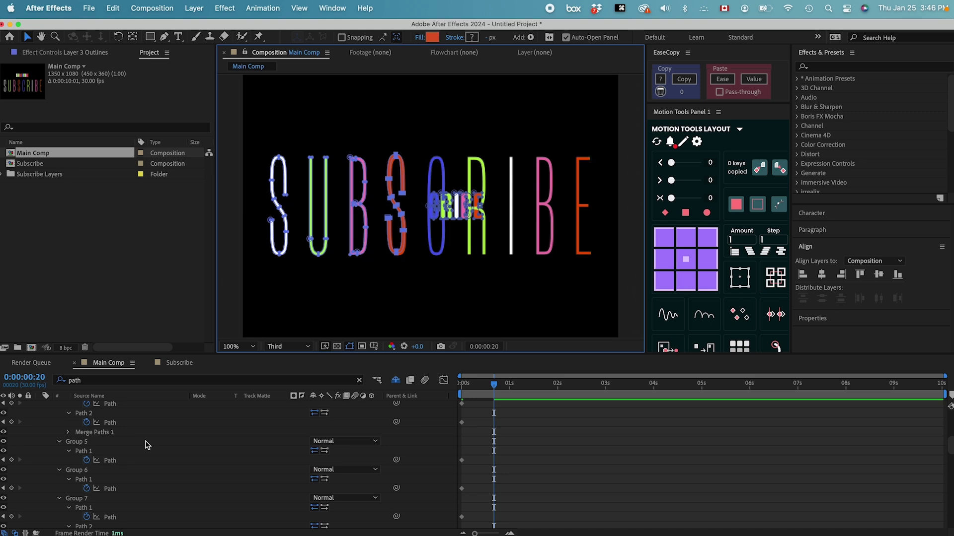
click(107, 467)
key(super+c)
- Paste the keyframe onto Group 5's Path in Layer 3 Outlines and align the shape over the tall blue letter
scroll(202, 489, up, 6)
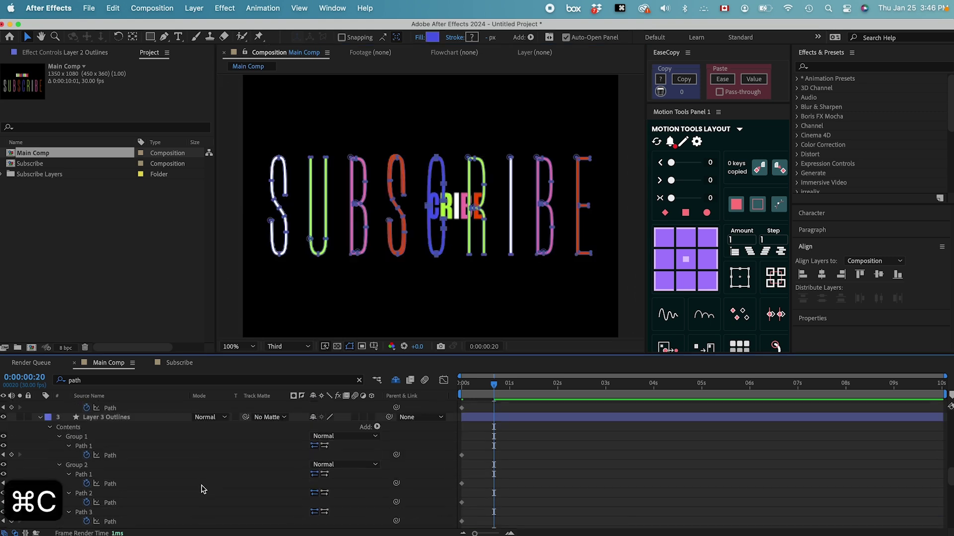
scroll(203, 489, down, 6)
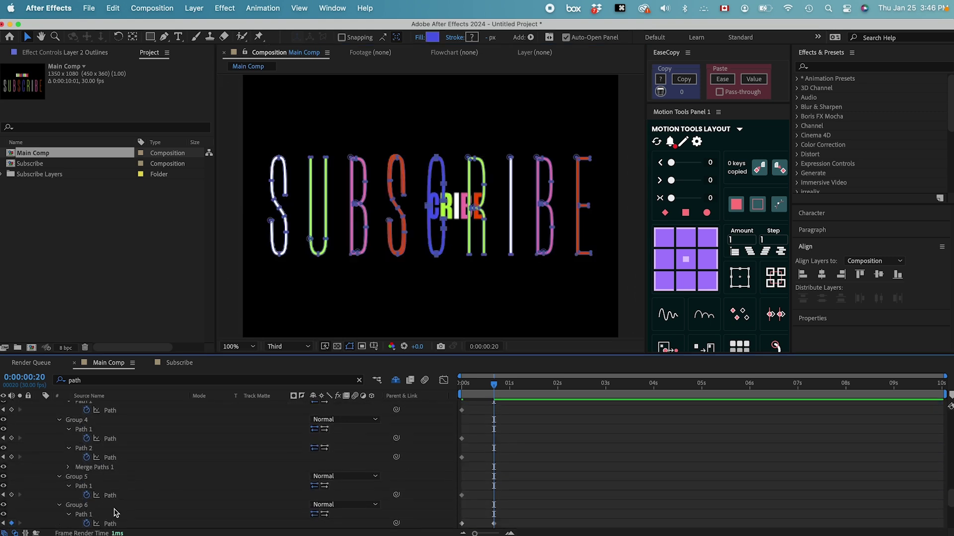
click(114, 496)
key(super+v)
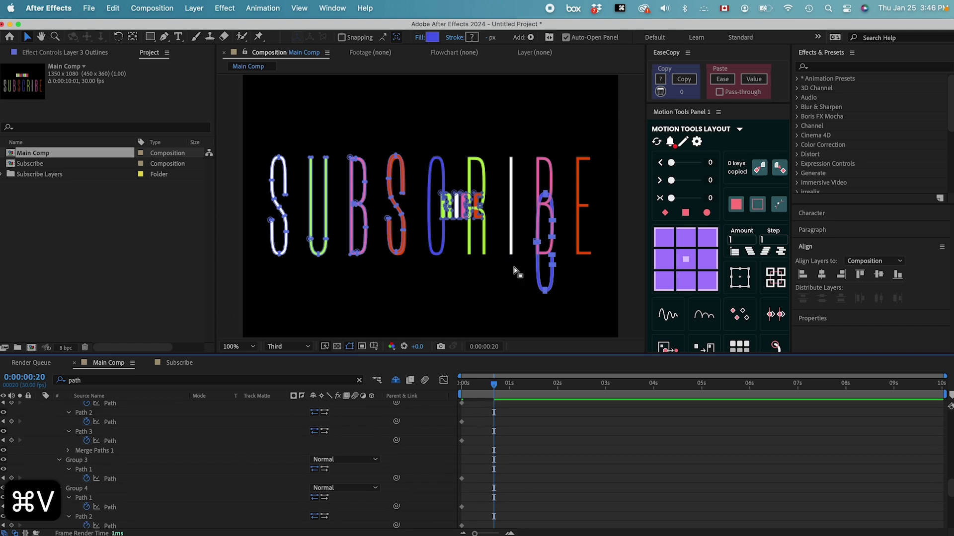
click(452, 270)
drag(452, 270, 435, 258)
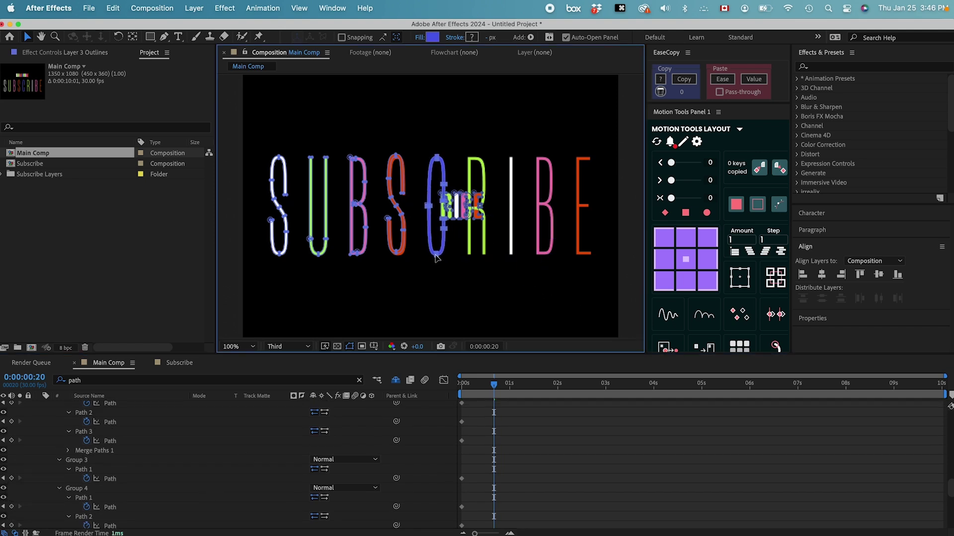
scroll(139, 476, down, 5)
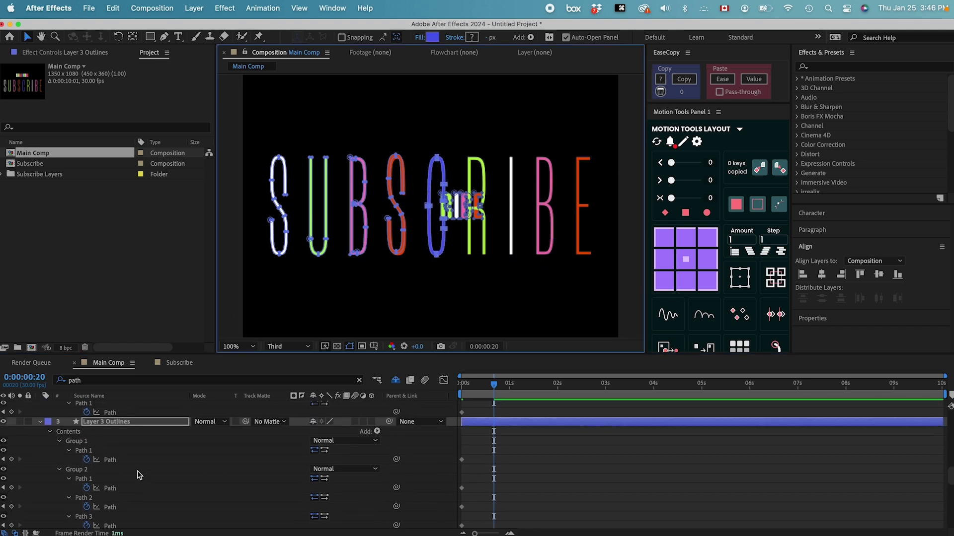
- Copy the Path 1 and Path 2 keyframes of Group 4, the tall green R, from Layer 2 Outlines
scroll(139, 475, up, 2)
click(114, 449)
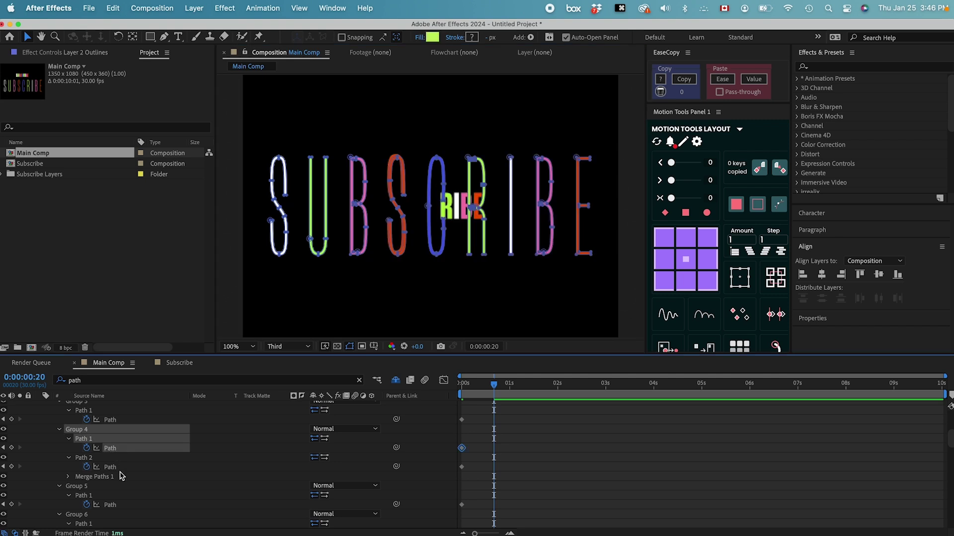
shift+click(116, 469)
drag(478, 443, 456, 470)
key(super+c)
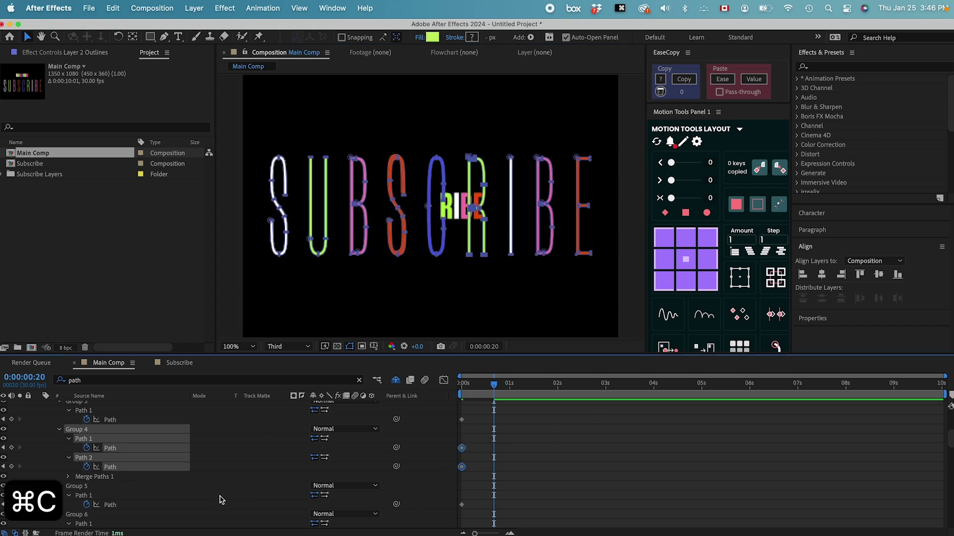
- Paste the keyframes onto Group 4's two paths in Layer 3 Outlines and align the shape over the tall green R
scroll(216, 500, down, 10)
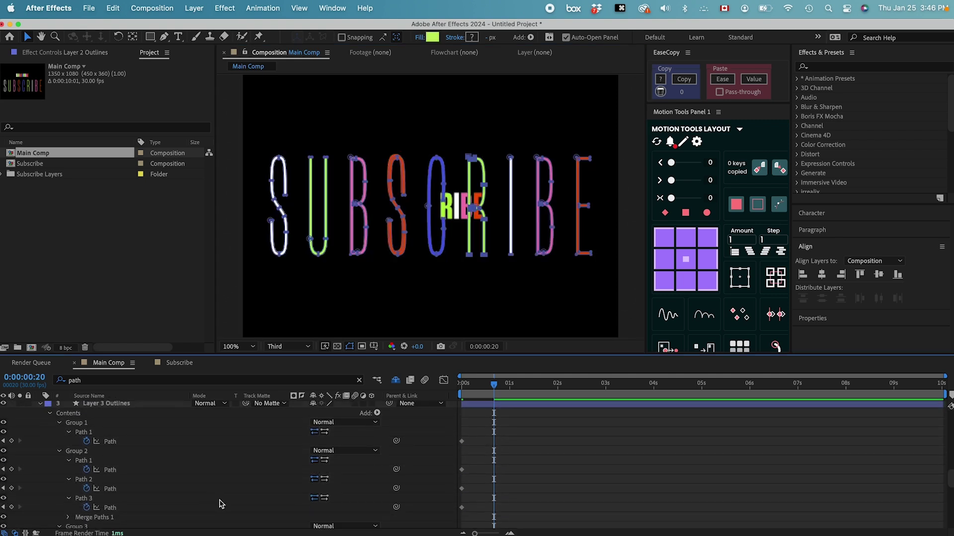
scroll(116, 499, down, 6)
click(110, 458)
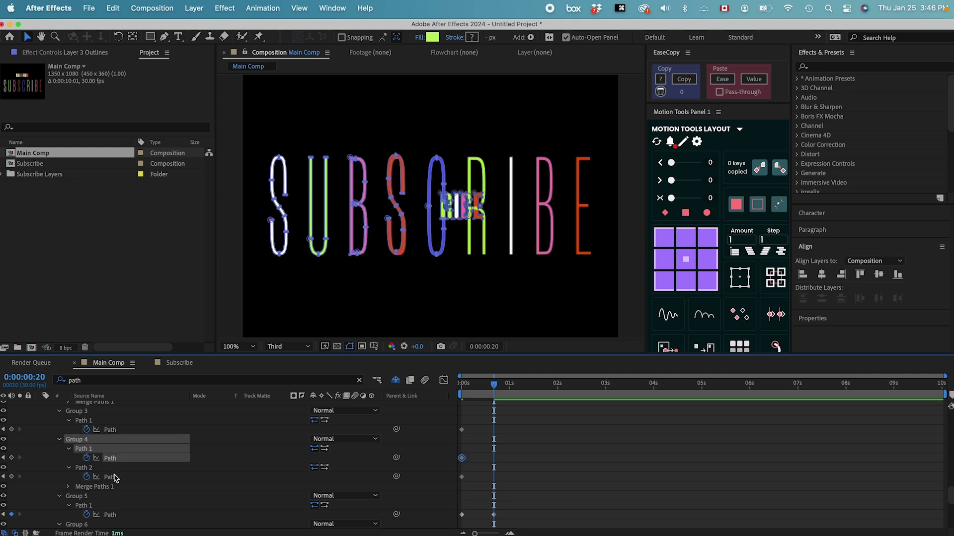
shift+click(114, 477)
key(super+v)
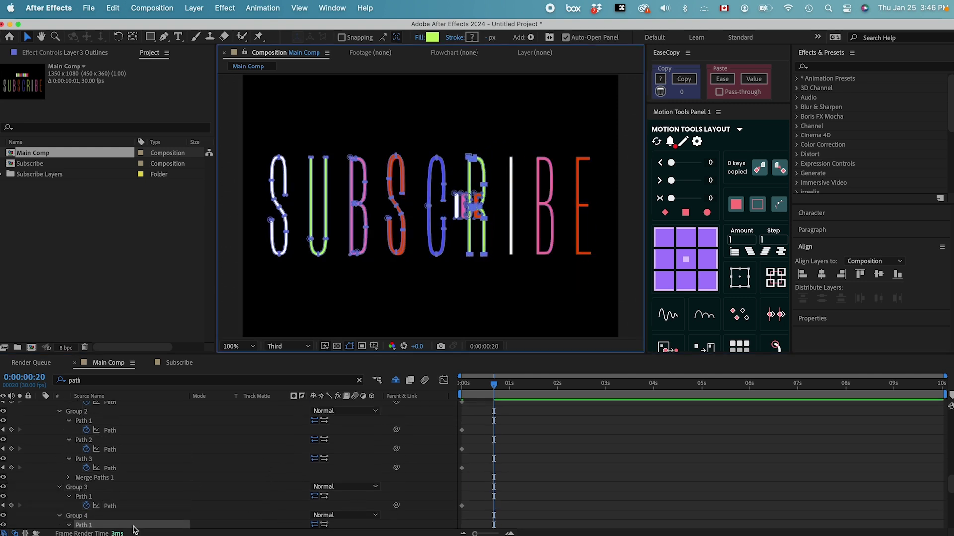
- Copy the Path keyframe of Group 3, the tall white I, from Layer 2 Outlines
scroll(154, 479, down, 5)
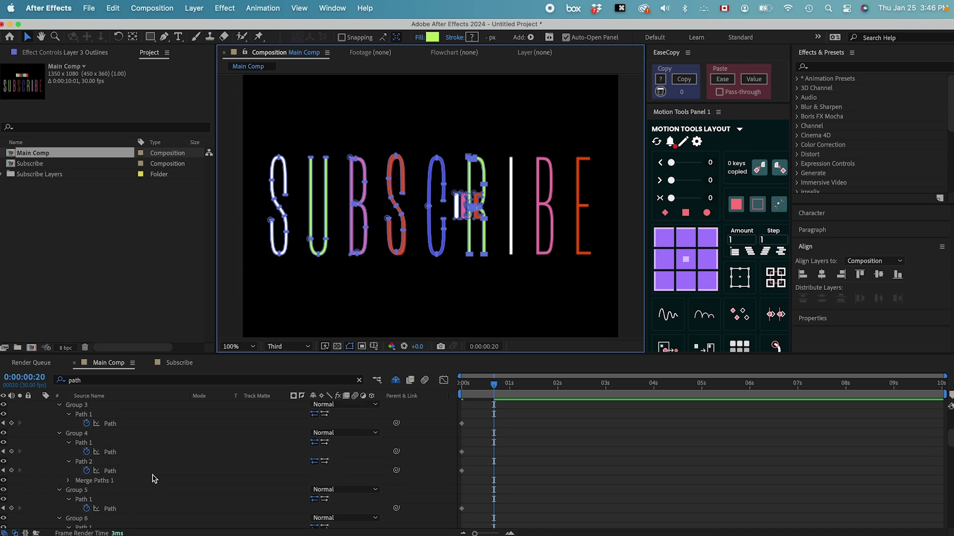
scroll(148, 476, up, 2)
click(119, 450)
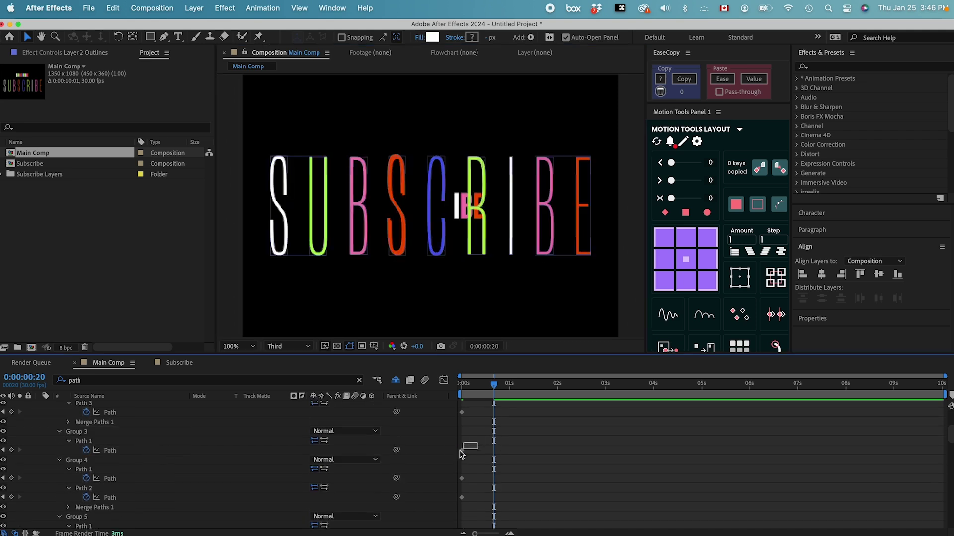
key(super+c)
click(195, 485)
scroll(179, 484, up, 4)
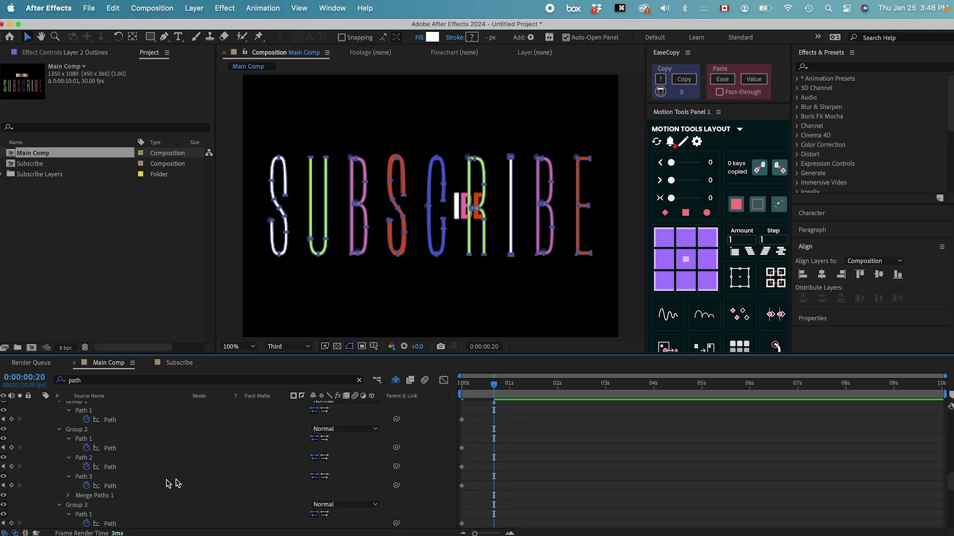
click(113, 489)
key(super+v)
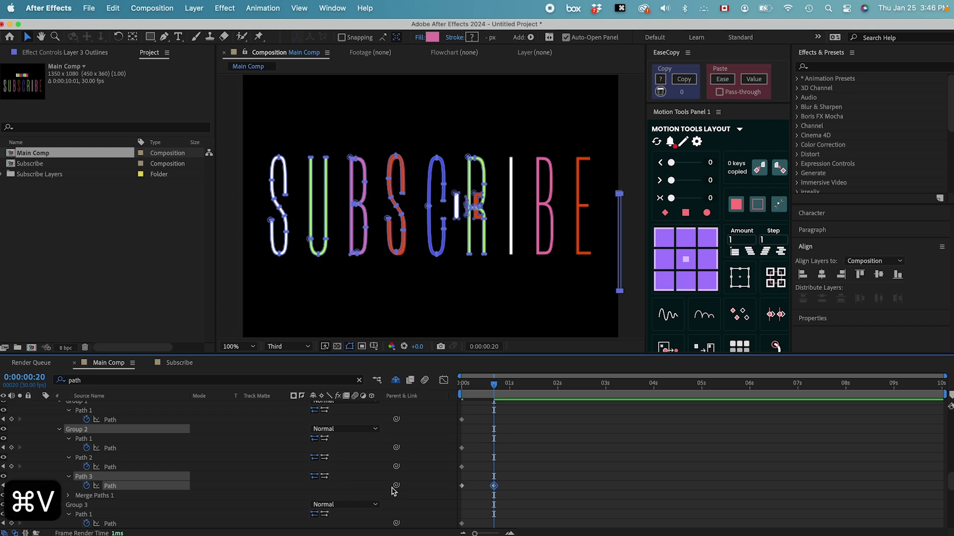
scroll(350, 484, down, 3)
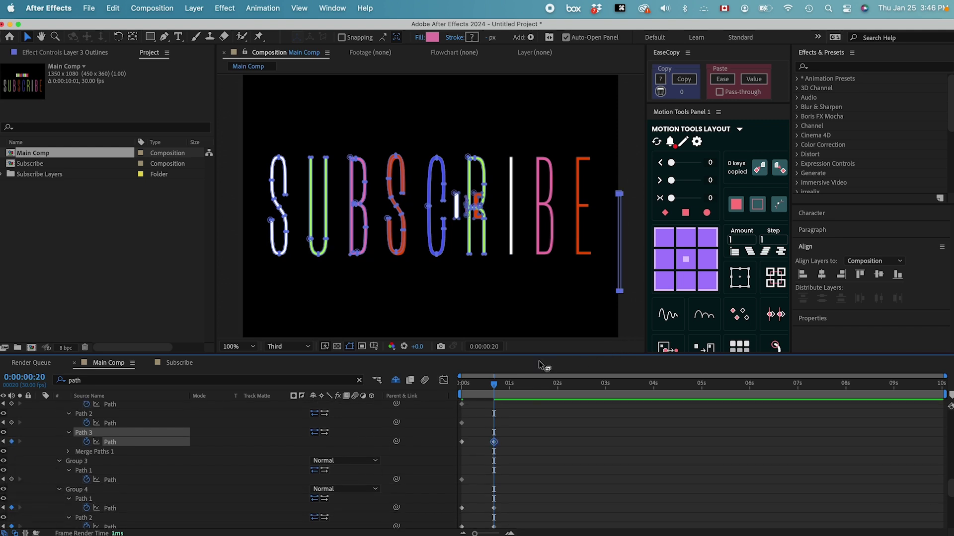
key(super+z)
- Paste the keyframe onto Group 3's Path in Layer 3 Outlines and align the shape over the tall white I
click(110, 480)
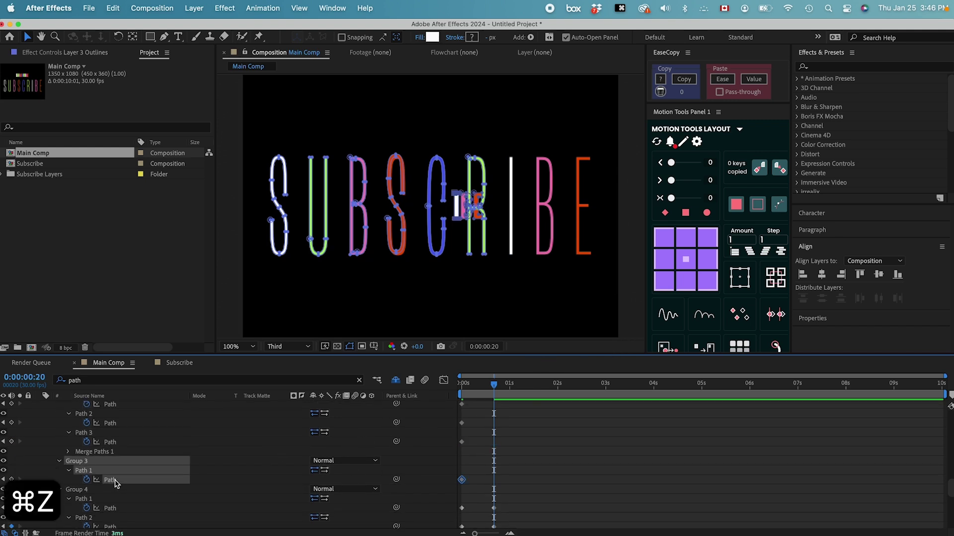
key(super+v)
drag(619, 294, 512, 258)
click(179, 451)
- Copy the Path 1, Path 2 and Path 3 keyframes of Group 2, the tall pink B, from Layer 2 Outlines
scroll(179, 450, down, 3)
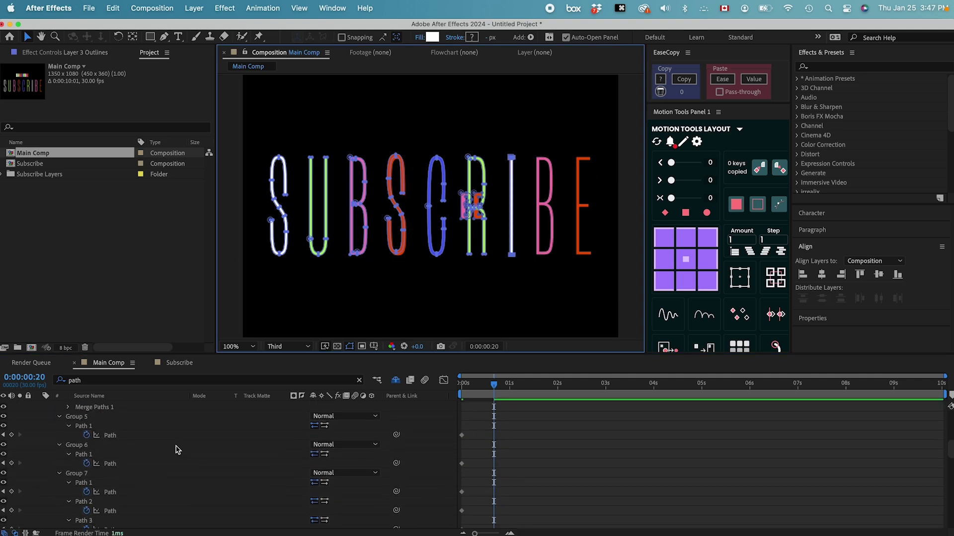
scroll(141, 457, up, 1)
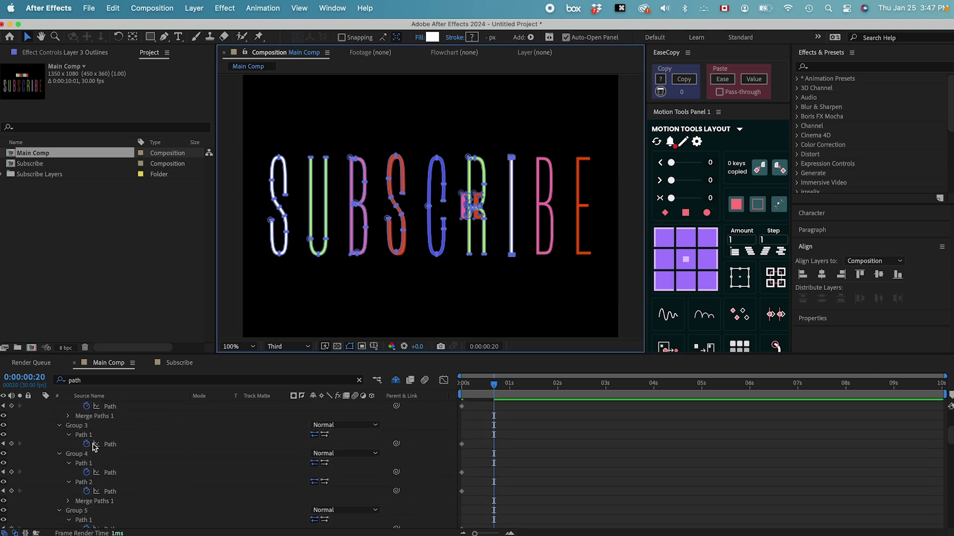
scroll(106, 454, up, 3)
scroll(113, 436, up, 2)
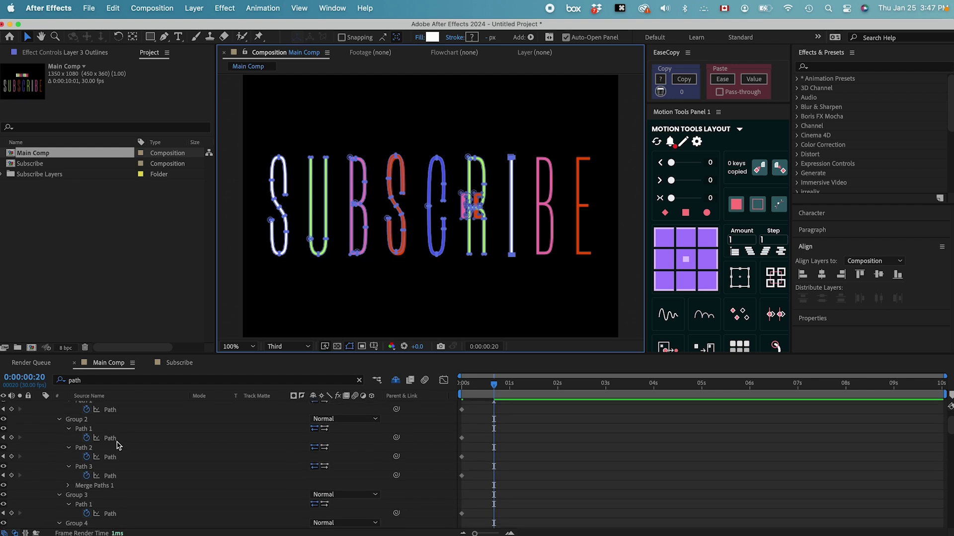
click(115, 439)
shift+click(110, 457)
shift+click(110, 476)
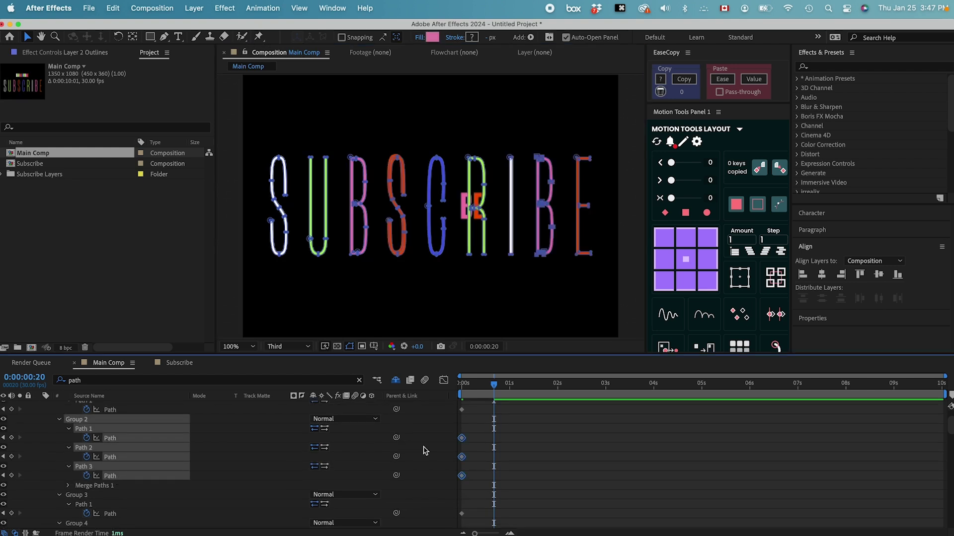
key(super+c)
- Paste the keyframes onto Group 2's three paths in Layer 3 Outlines and align the shape over the tall pink B
scroll(243, 481, down, 8)
scroll(243, 481, down, 5)
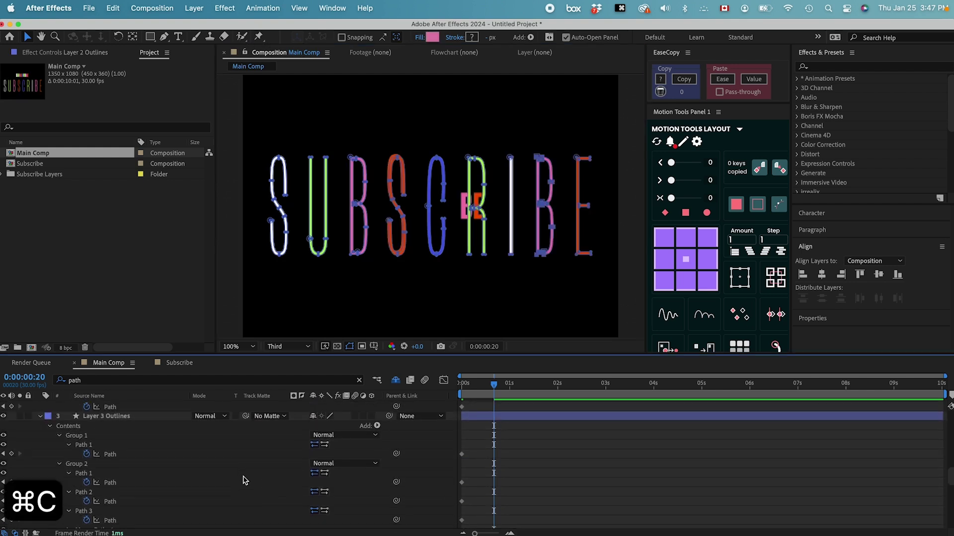
click(119, 484)
shift+click(114, 503)
scroll(114, 505, down, 3)
shift+click(121, 477)
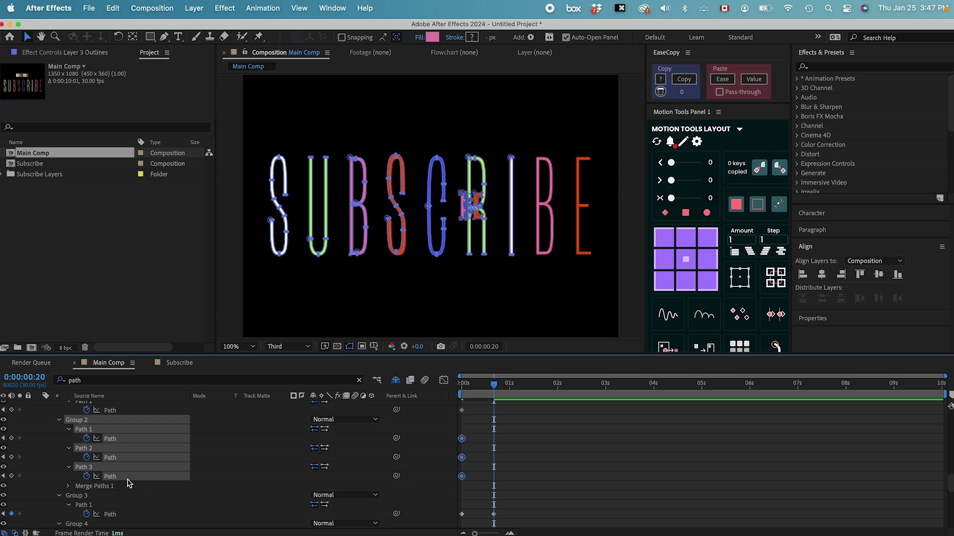
key(super+v)
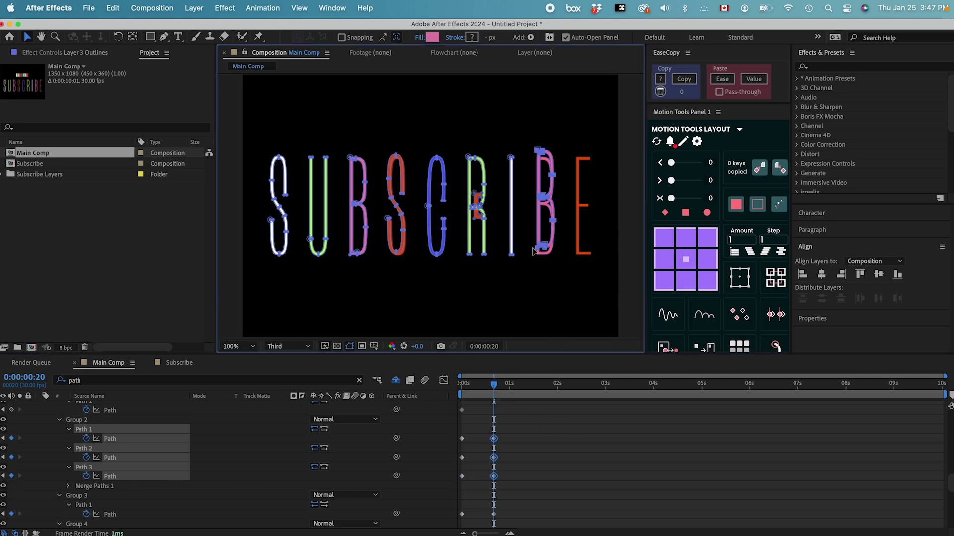
- Copy the Path keyframe of Group 1, the tall red E, from Layer 2 Outlines
scroll(159, 462, up, 10)
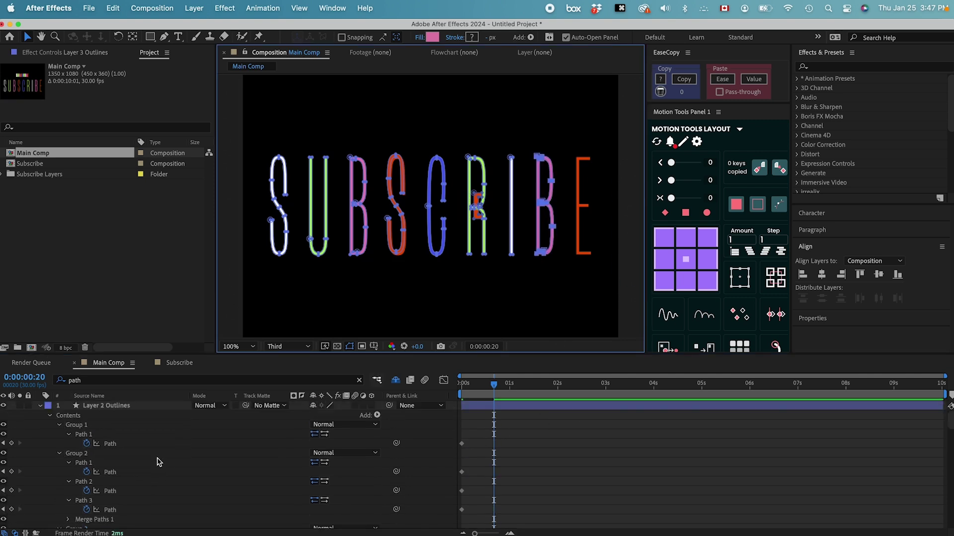
click(137, 443)
key(super+c)
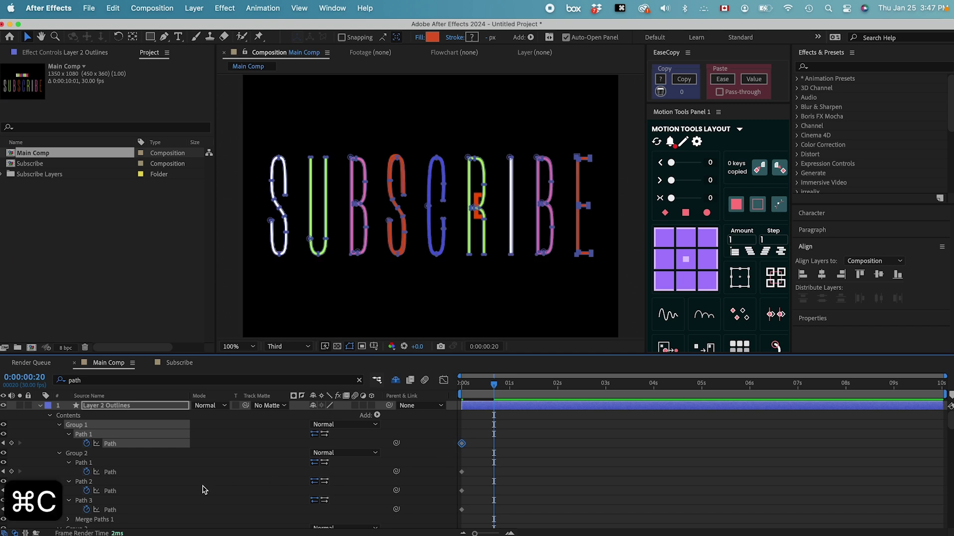
- Paste the copied keyframe onto Group 1's Path in Layer 3 Outlines at 20 frames
scroll(204, 490, down, 10)
scroll(203, 489, down, 5)
click(118, 450)
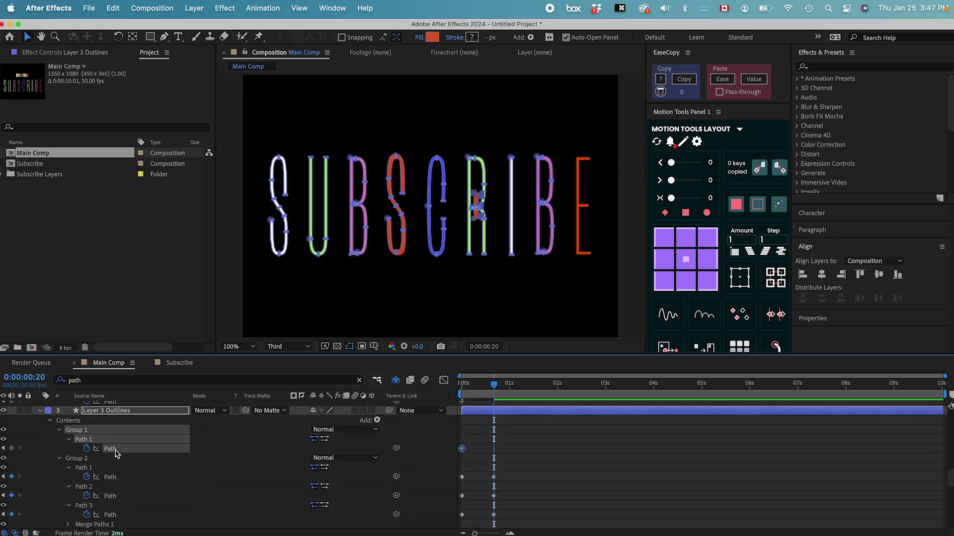
key(super+v)
- Clear the timeline's path filter and align the pasted E shape over the tall red E at the 20-frame keyframe
click(359, 380)
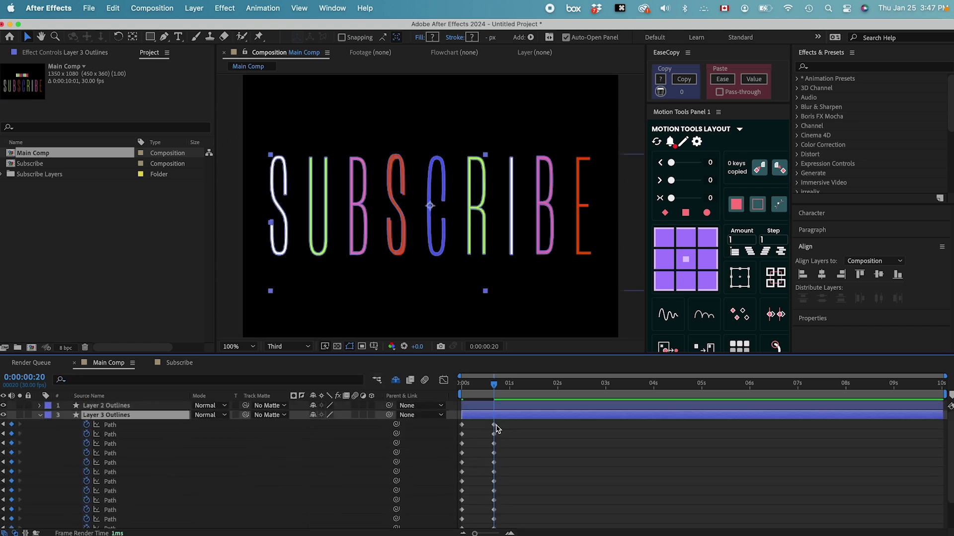
click(494, 426)
scroll(553, 268, right, 5)
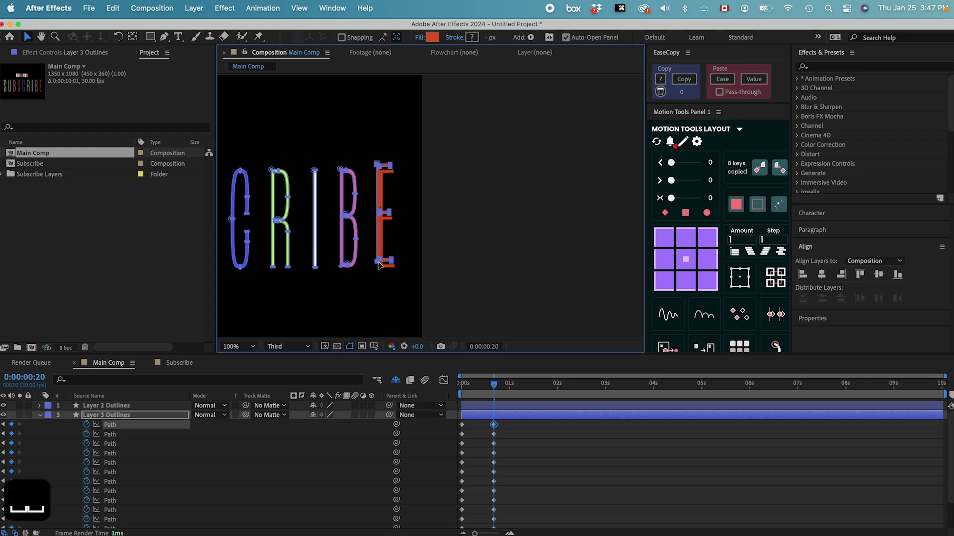
drag(379, 266, 382, 271)
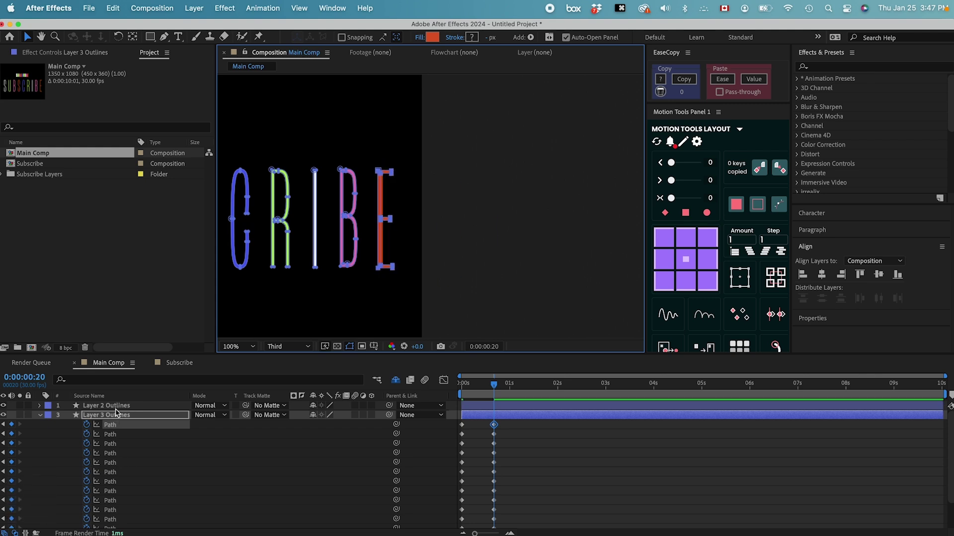
- Make Layer 2 Outlines shy and turn off its visibility so only the morphing lettering shows
click(115, 407)
click(312, 405)
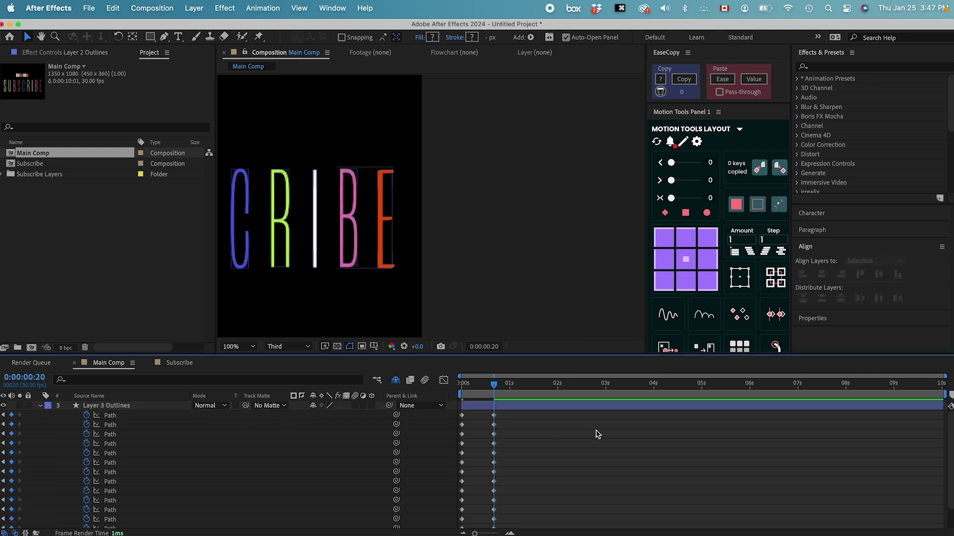
key(space)
drag(459, 264, 630, 277)
drag(630, 277, 659, 276)
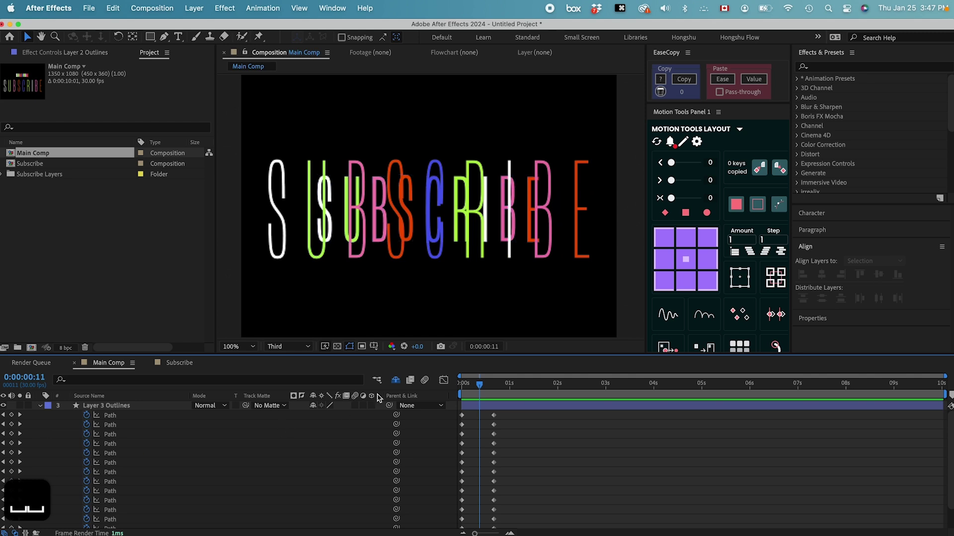
click(396, 380)
click(395, 381)
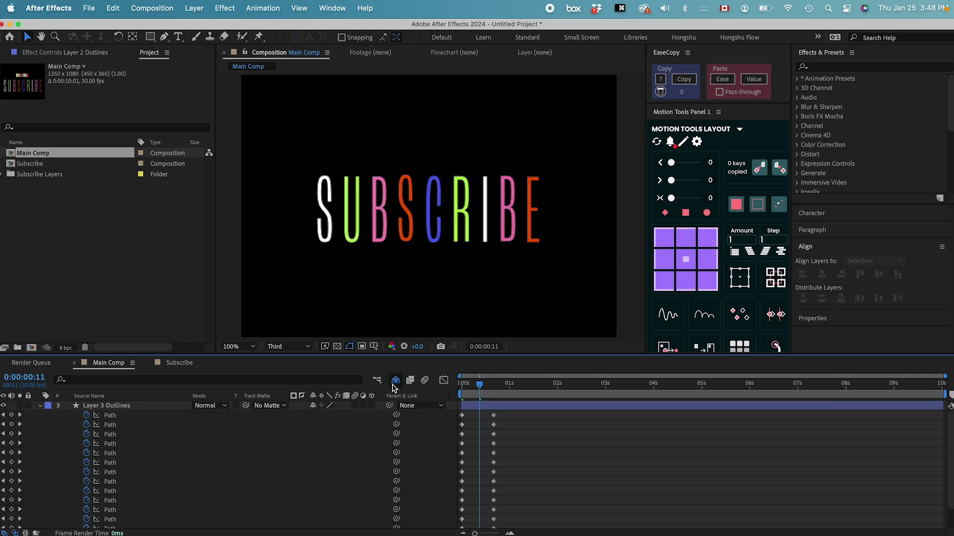
- Preview the morph and, at 20 frames, nudge Layer 3 Outlines slightly to the right to centre the lettering
key(space)
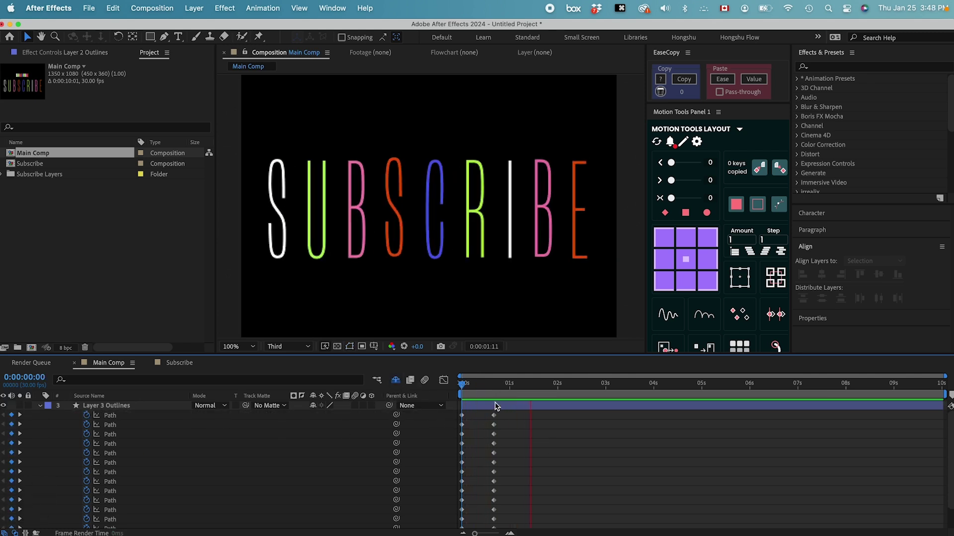
click(471, 386)
drag(471, 386, 494, 385)
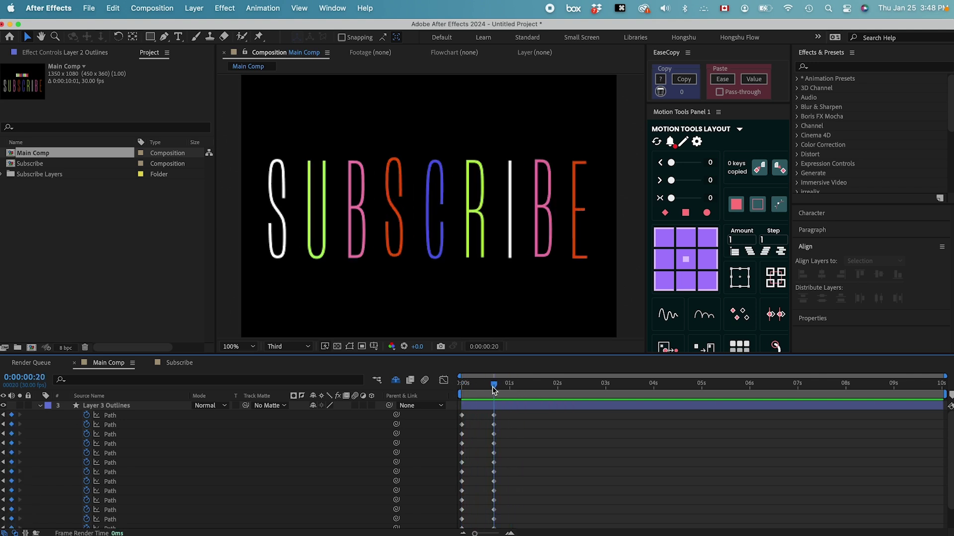
click(100, 405)
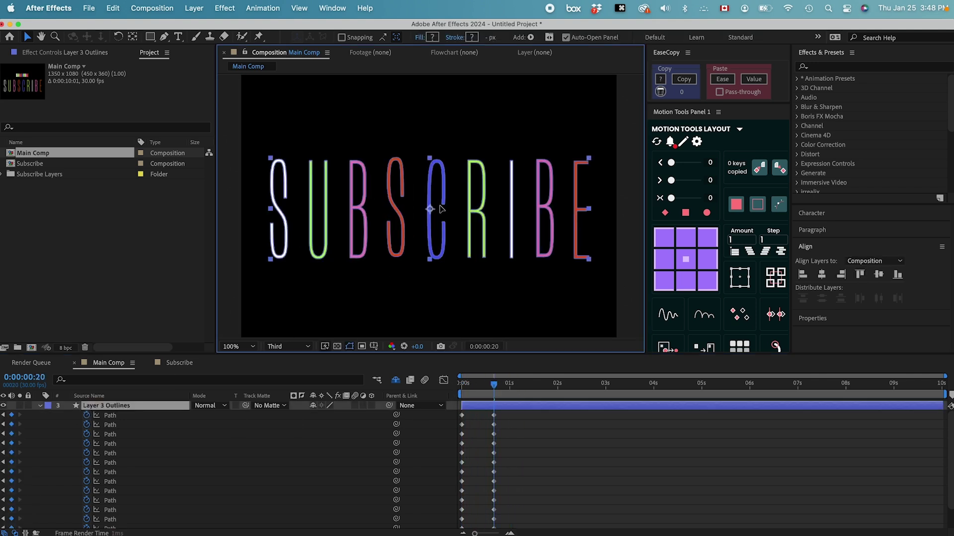
click(558, 447)
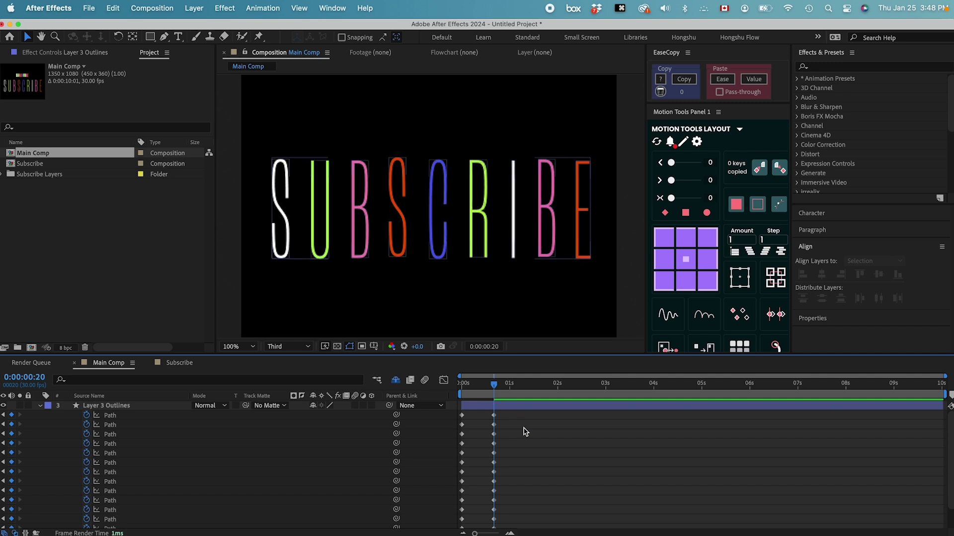
- Copy all the first Path keyframes of Layer 3 Outlines and paste them at 0:00:01:10, 20 frames after the tall pose
drag(461, 422, 471, 503)
key(super+c)
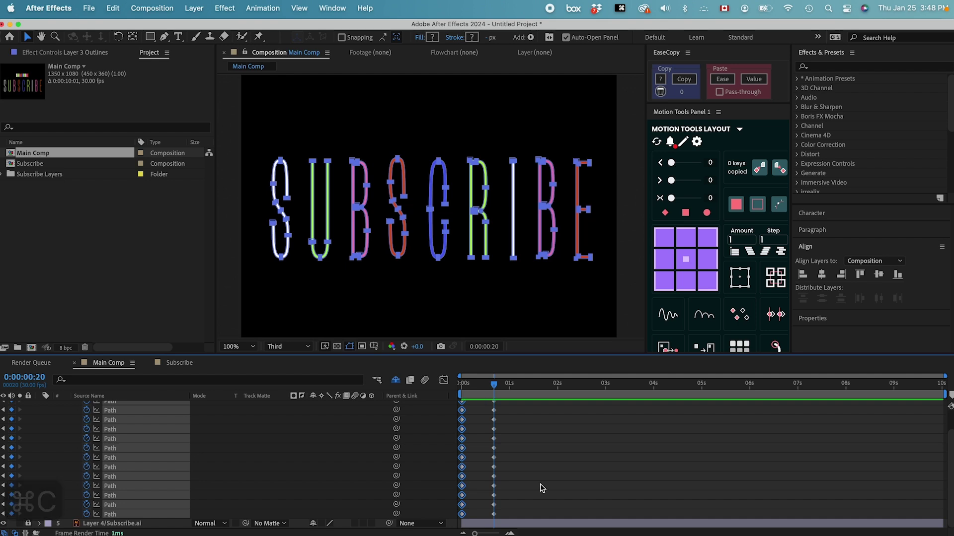
key(shift+super+Right)
key(shift+super+Right)
key(super+v)
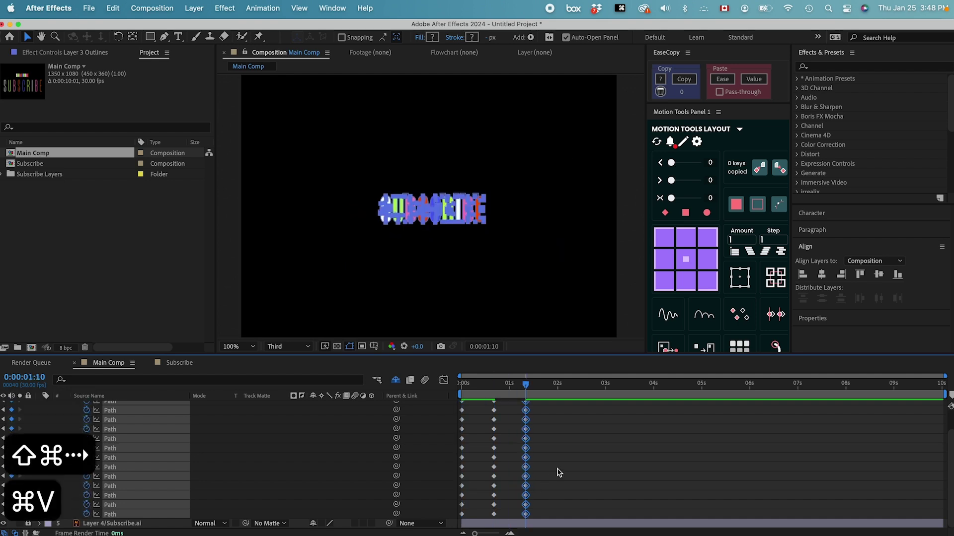
- Scrub through the morph to check it, leaving the playhead at 20 frames
mouse_move(526, 385)
mouse_down()
mouse_move(467, 385)
mouse_move(530, 389)
mouse_up()
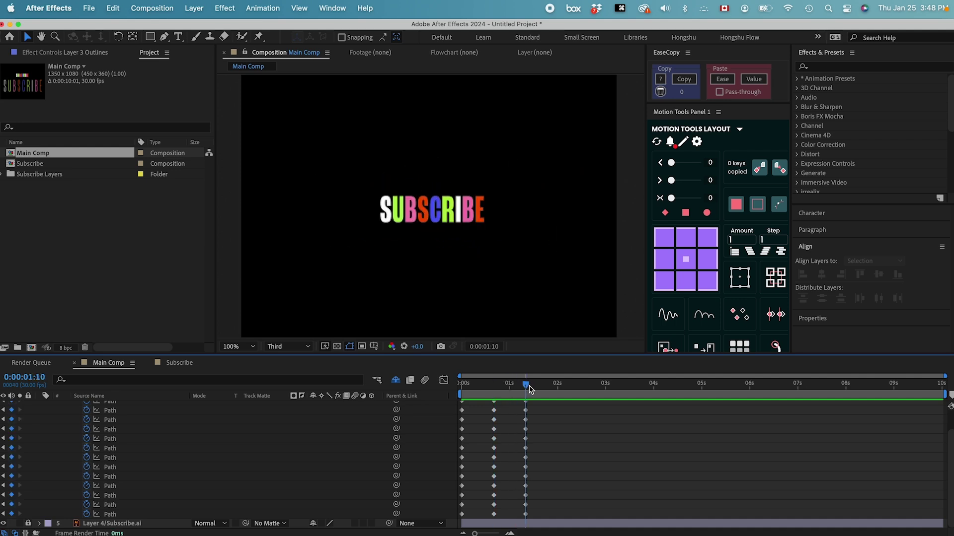
drag(451, 388, 493, 388)
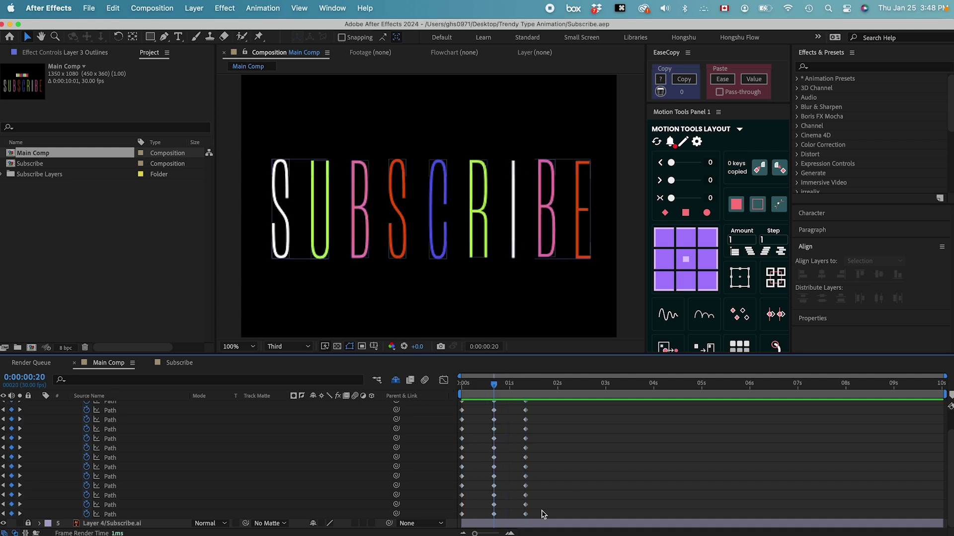
- Apply Easy Ease to all Path keyframes of Layer 3 Outlines
drag(534, 522, 411, 406)
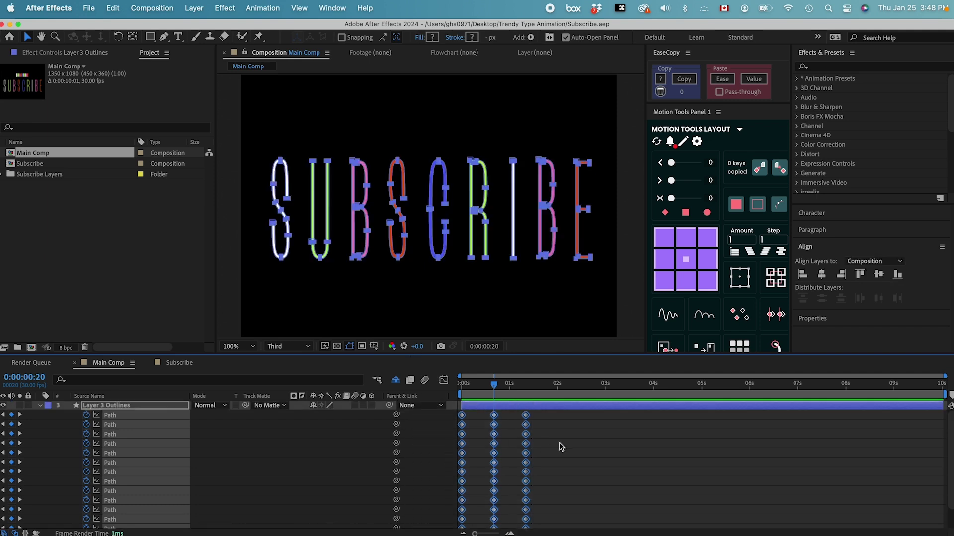
right_click(527, 428)
mouse_move(571, 534)
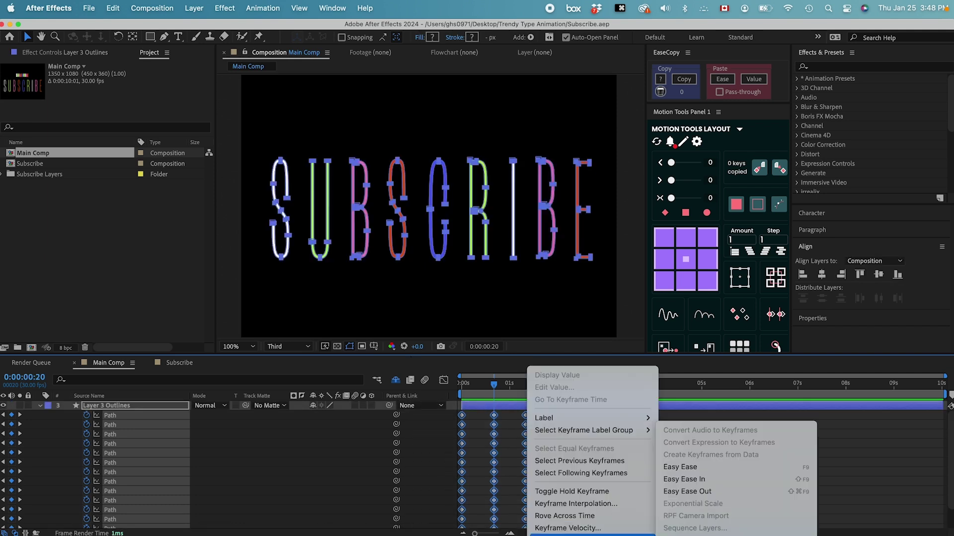
click(683, 468)
- In the speed graph, lengthen both handles of the 20-frame Path keyframes, setting the outgoing influence to about 97%
click(440, 381)
click(674, 522)
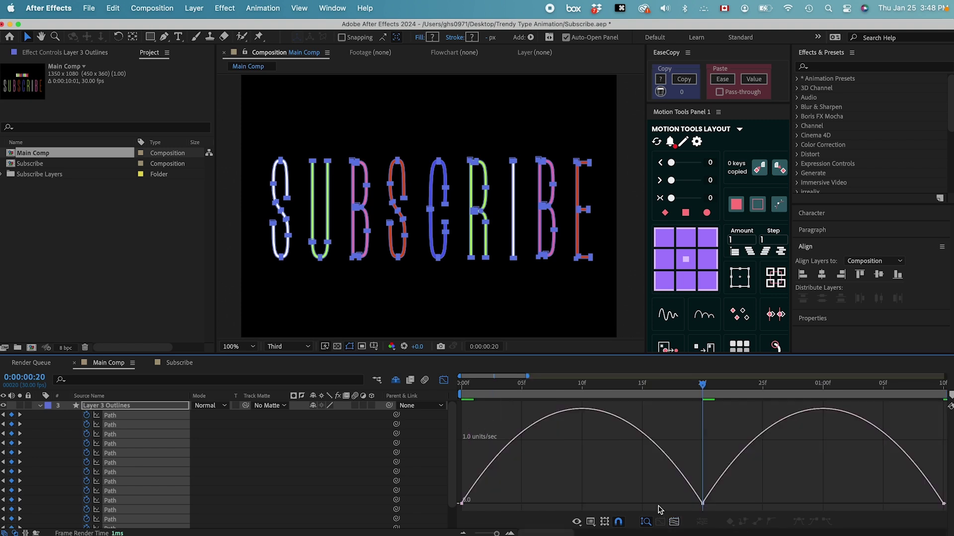
drag(731, 489, 684, 503)
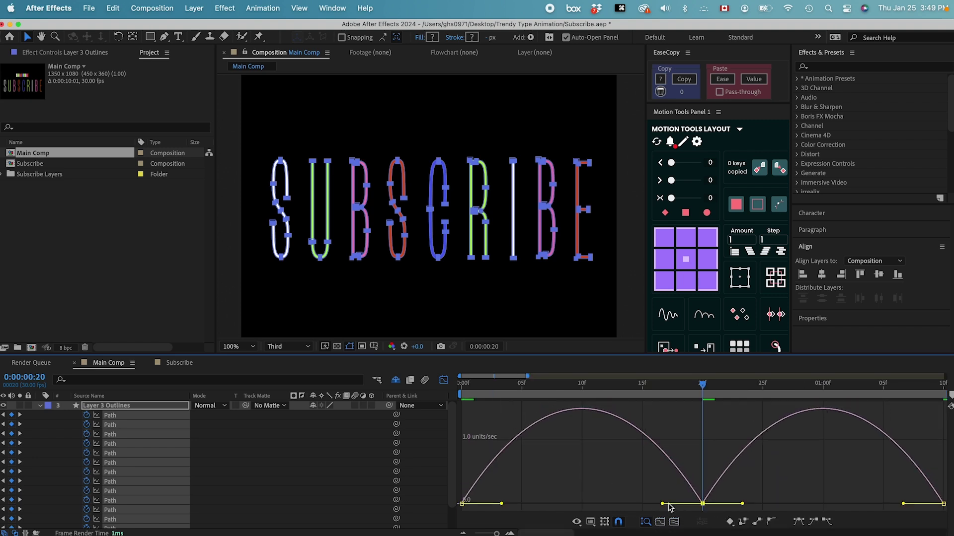
drag(662, 504, 591, 510)
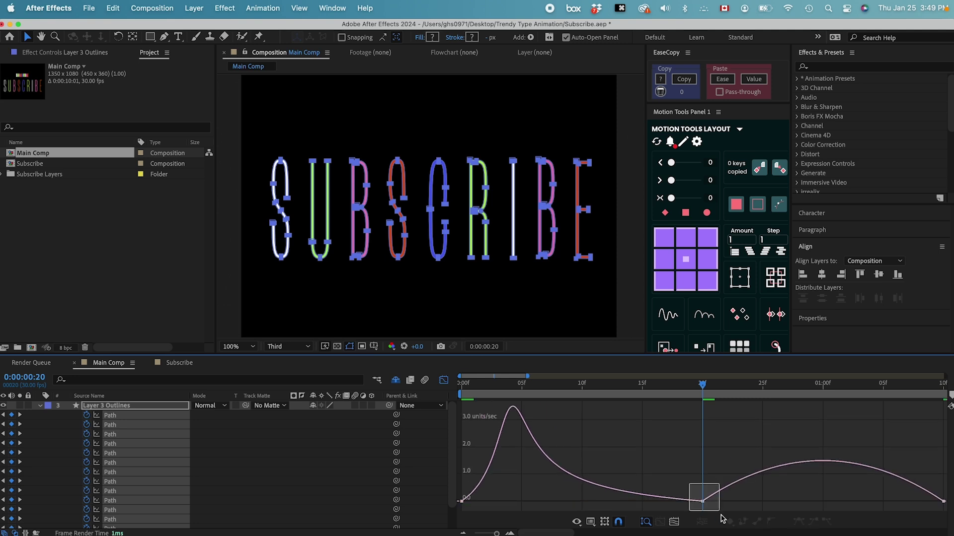
drag(742, 504, 821, 507)
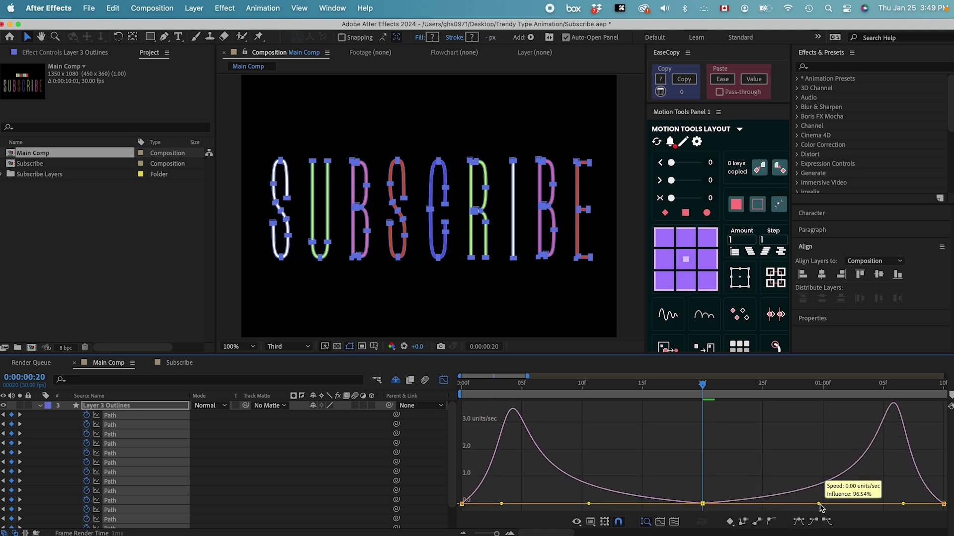
- Shorten the first Path keyframes' outgoing influence to about 15%, shorten the last keyframes' incoming handle similarly, and preview the morph from the start
click(460, 506)
drag(503, 507, 481, 506)
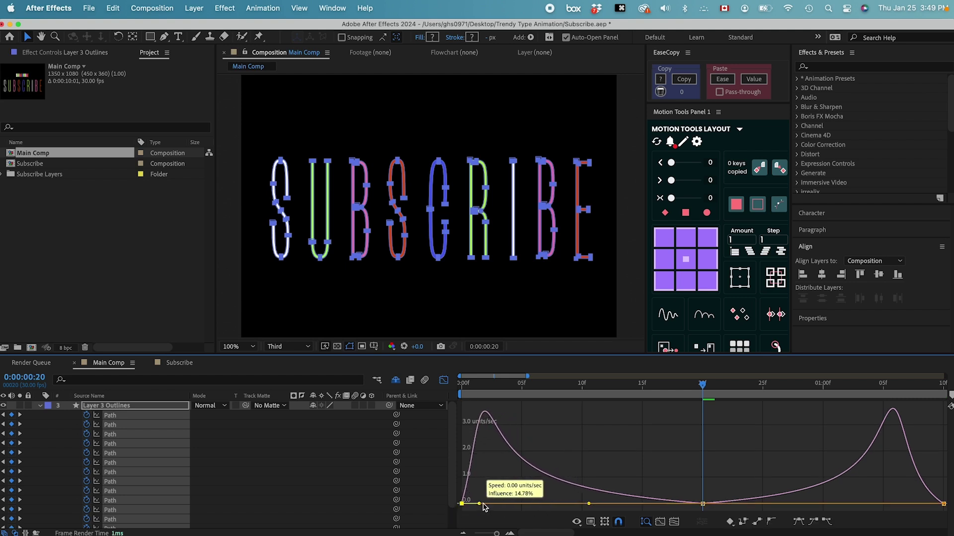
click(904, 504)
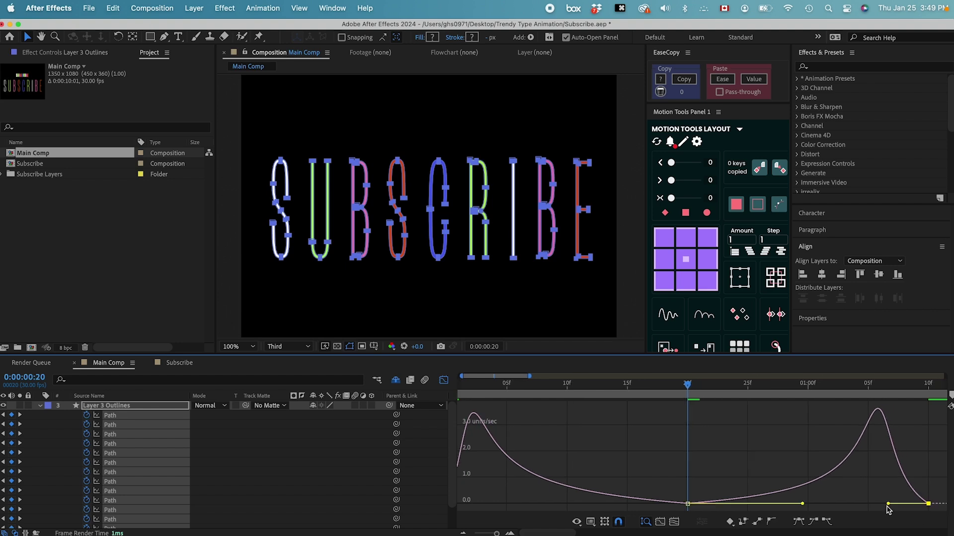
drag(888, 505, 909, 504)
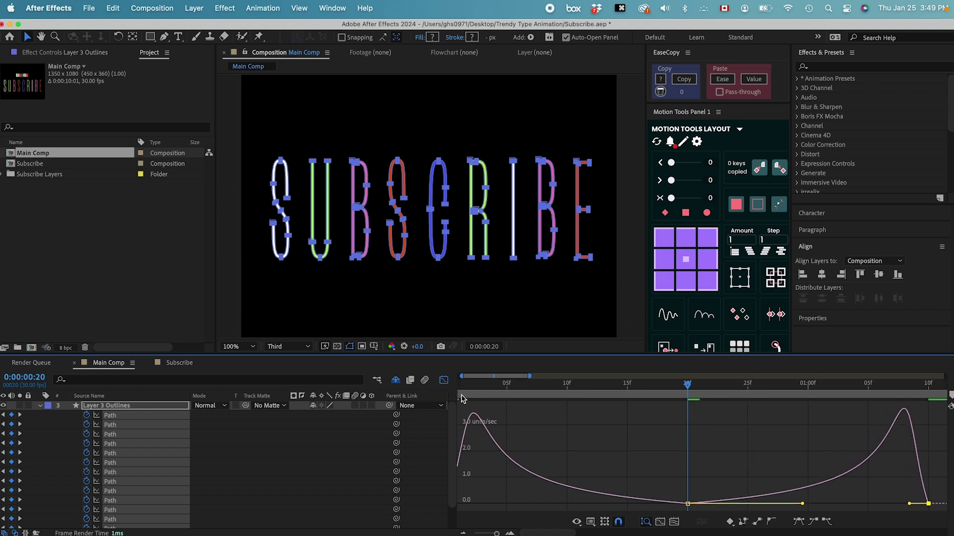
drag(496, 533, 491, 533)
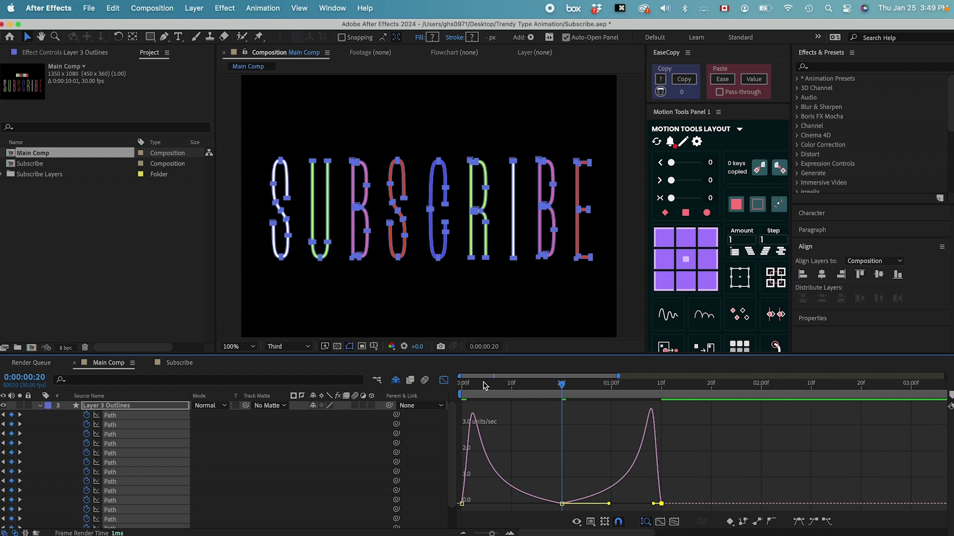
key(Home)
key(space)
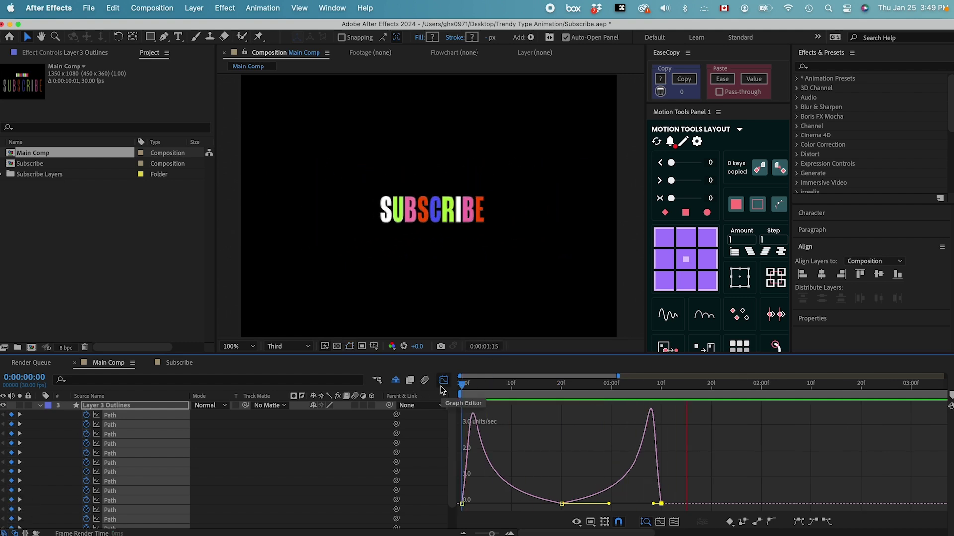
- Leave the graph view, copy all the eased Path keyframes of Layer 3 Outlines and paste them at 0:00:01:10
click(443, 380)
drag(492, 533, 483, 534)
drag(598, 387, 408, 522)
key(super+c)
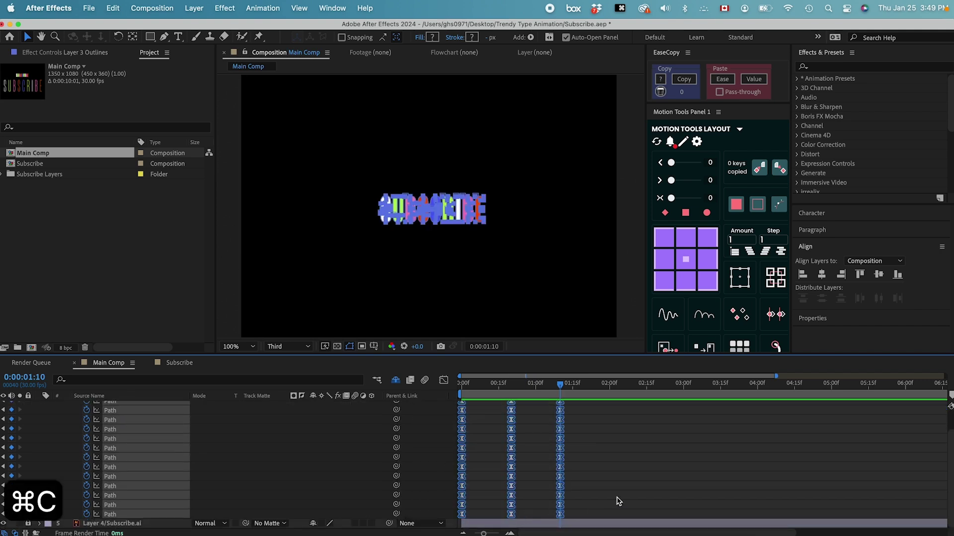
scroll(605, 472, up, 5)
key(super+v)
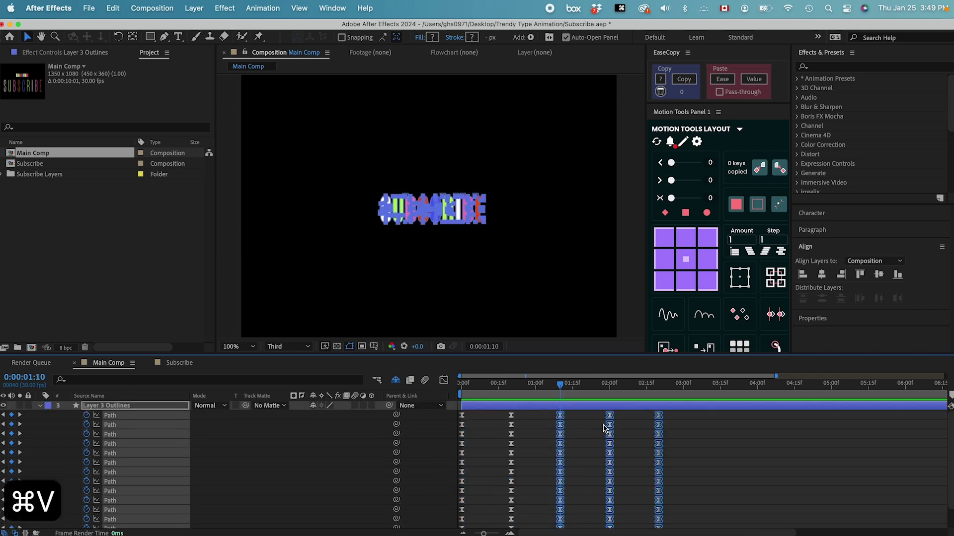
- Paste the copied Path keyframes again at 0:00:02:20 and preview the repeated morph from the start
click(669, 390)
key(super+v)
key(Home)
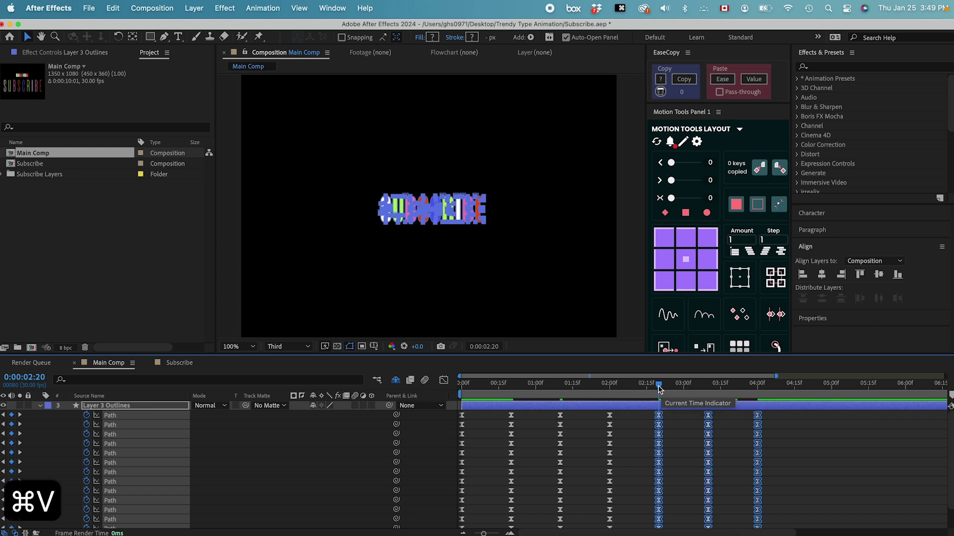
key(space)
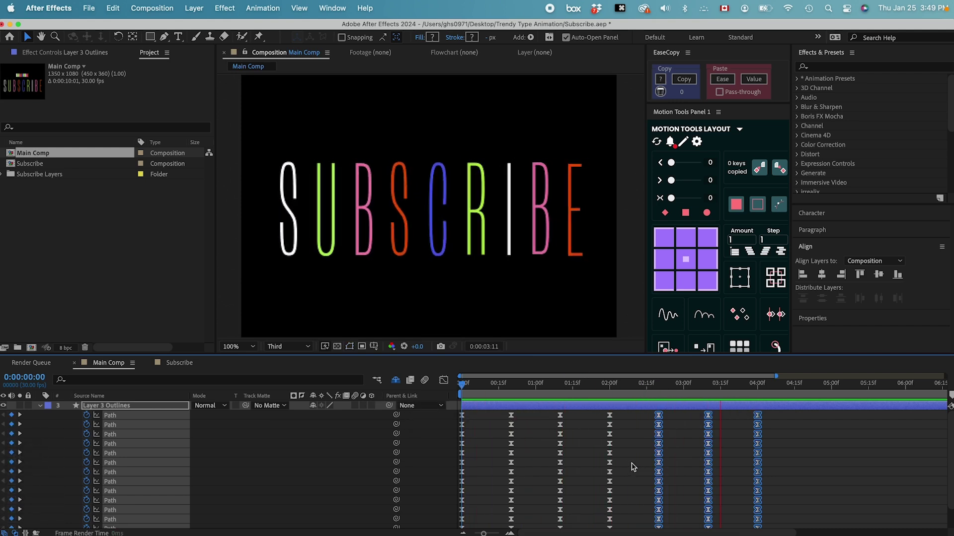
key(space)
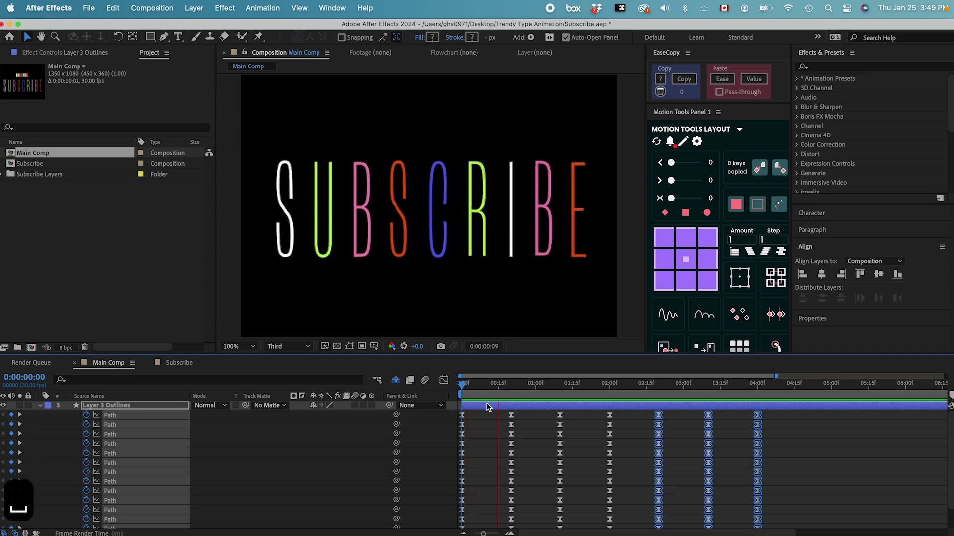